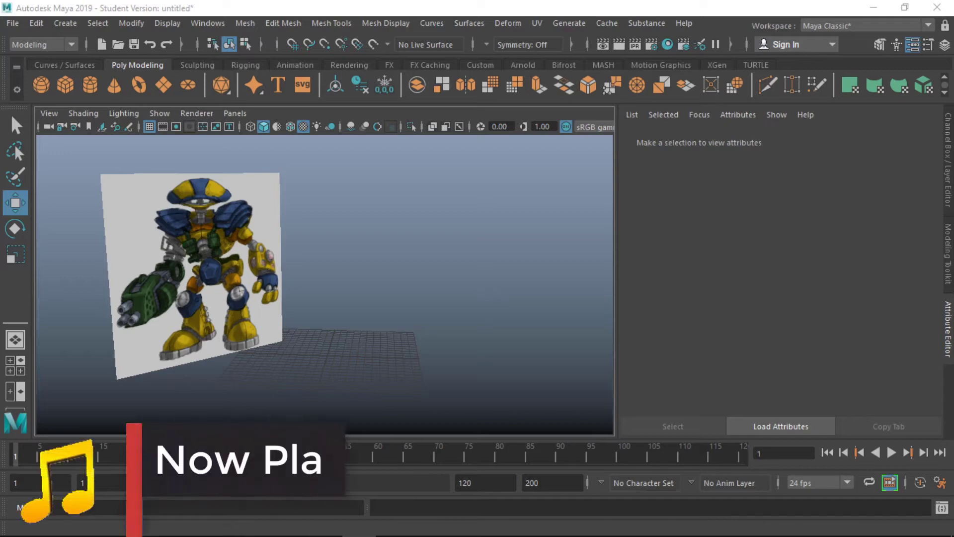
Orbit the view low across the grid to inspect the new cube by the image plane
mouse_move(370, 332)
alt+mouse_down()
mouse_move(359, 362)
mouse_move(372, 323)
mouse_move(419, 291)
mouse_move(358, 350)
mouse_move(385, 333)
mouse_move(374, 341)
mouse_move(375, 320)
mouse_move(391, 331)
mouse_move(320, 293)
mouse_move(316, 302)
alt+mouse_up()
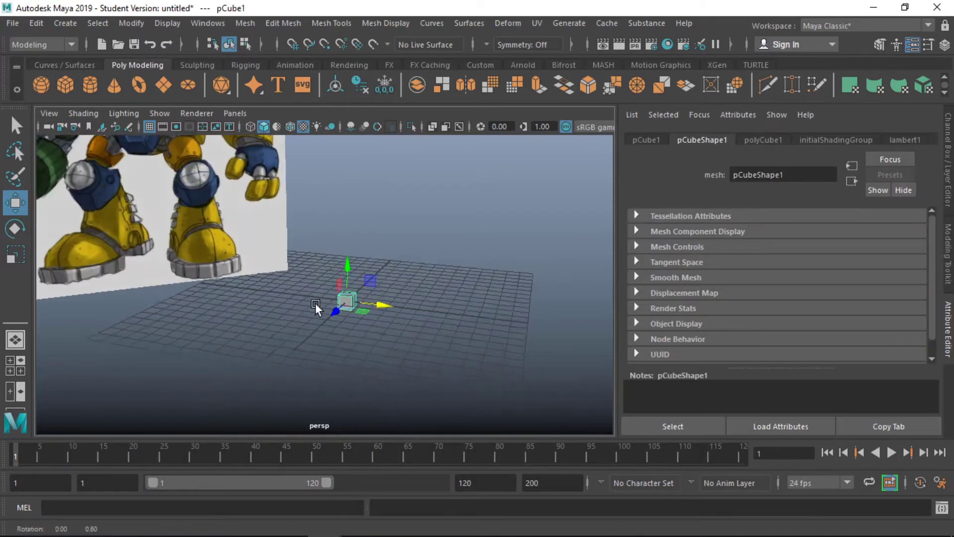
Stretch the cube into a long, flat box for the foot
key(e)
alt+drag(376, 324, 396, 325)
alt+right_drag(396, 325, 371, 321)
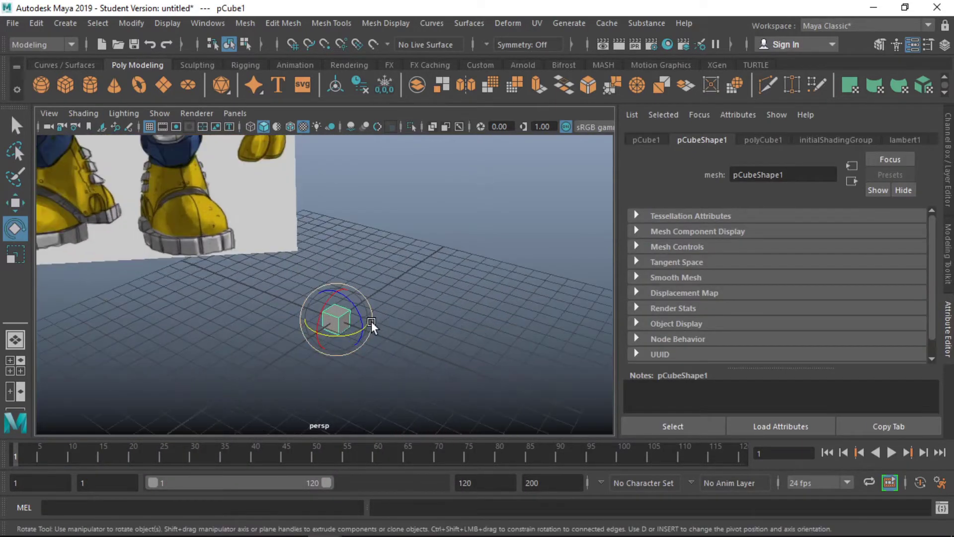
mouse_move(371, 321)
alt+mouse_down()
mouse_move(390, 339)
mouse_move(372, 335)
alt+mouse_up()
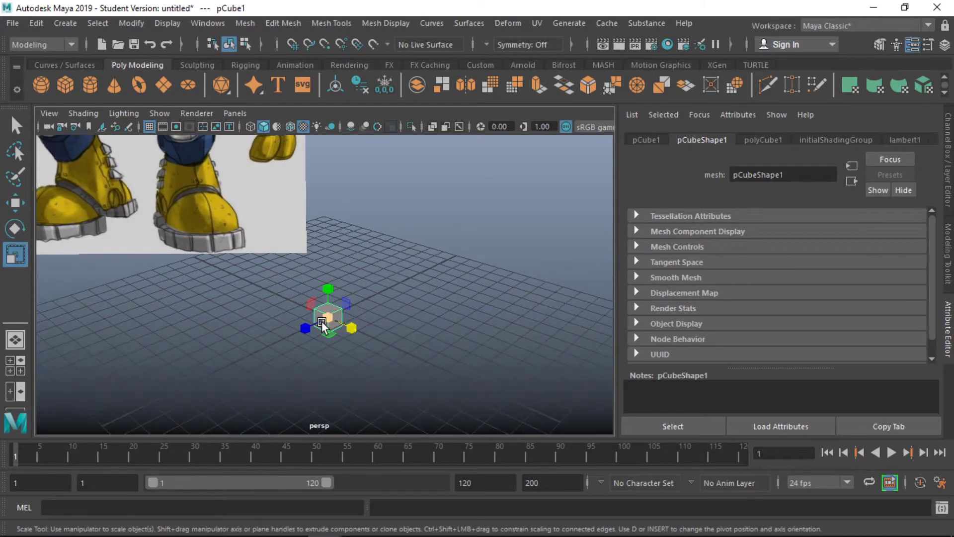
mouse_move(321, 321)
mouse_down()
mouse_move(376, 337)
mouse_move(256, 344)
mouse_up()
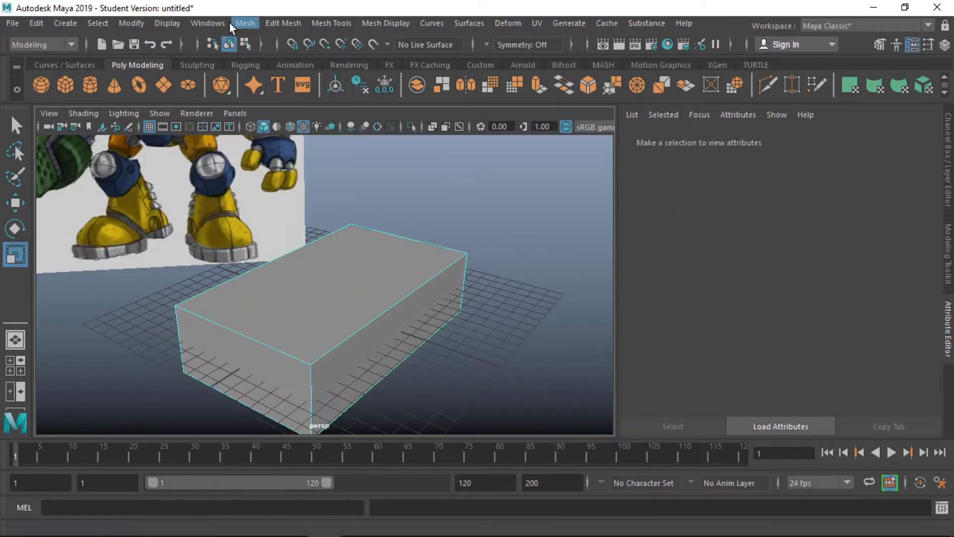
Insert an edge loop across the flat box
click(332, 23)
click(348, 100)
click(363, 327)
alt+drag(363, 327, 319, 324)
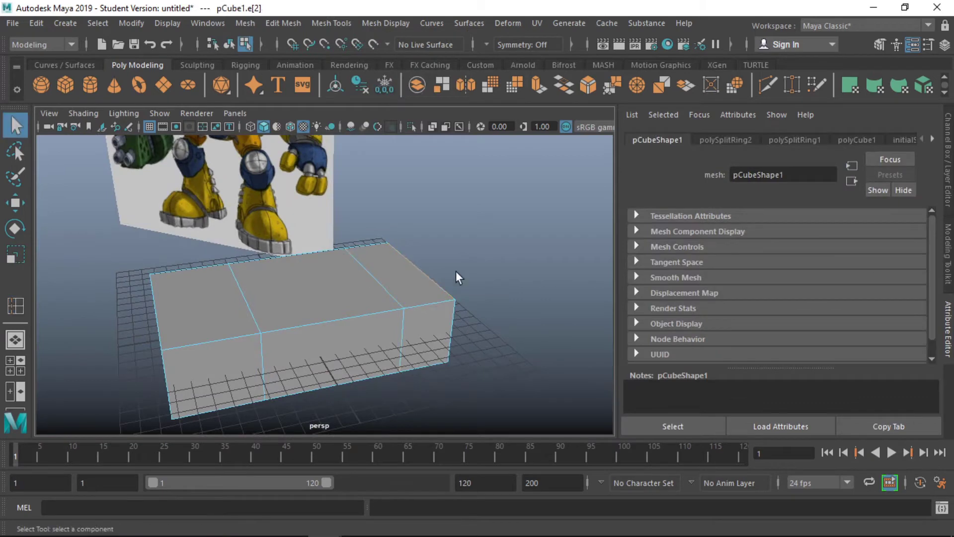
mouse_move(455, 276)
alt+mouse_down()
mouse_move(396, 258)
mouse_move(258, 273)
mouse_move(240, 252)
alt+mouse_up()
Extrude the box's top face twice to form a tapered step
key(w)
right_drag(141, 154, 177, 136)
mouse_move(177, 136)
alt+mouse_down()
mouse_move(332, 251)
mouse_move(174, 187)
alt+mouse_up()
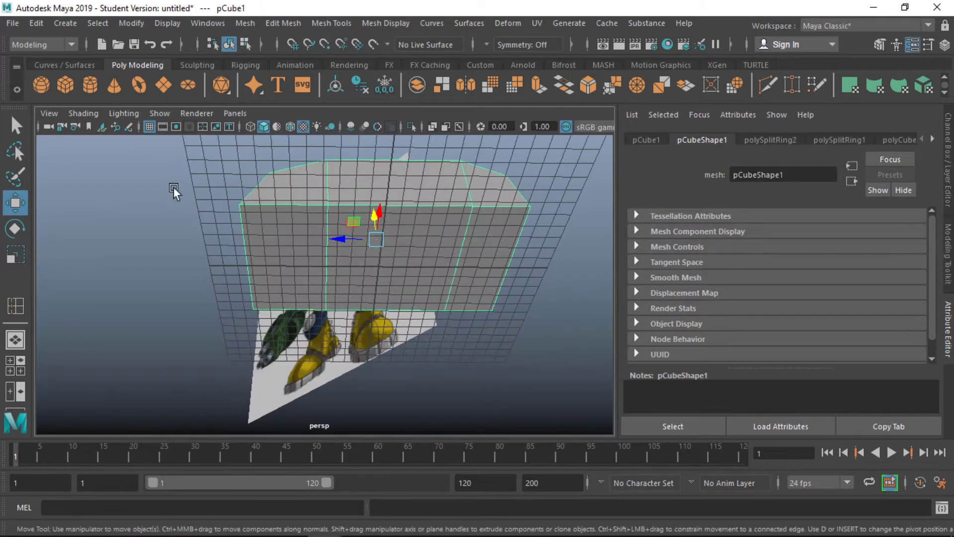
mouse_move(320, 259)
alt+mouse_down()
mouse_move(336, 280)
mouse_move(385, 248)
mouse_move(263, 281)
mouse_move(382, 246)
mouse_move(342, 239)
mouse_move(370, 224)
mouse_move(173, 253)
mouse_move(237, 237)
mouse_move(383, 270)
alt+mouse_up()
key(ctrl+e)
key(ctrl+e)
key(e)
click(317, 294)
key(ctrl+e)
Extrude the raised top face into a narrow column capped by a wider block
key(F11)
click(385, 243)
key(r)
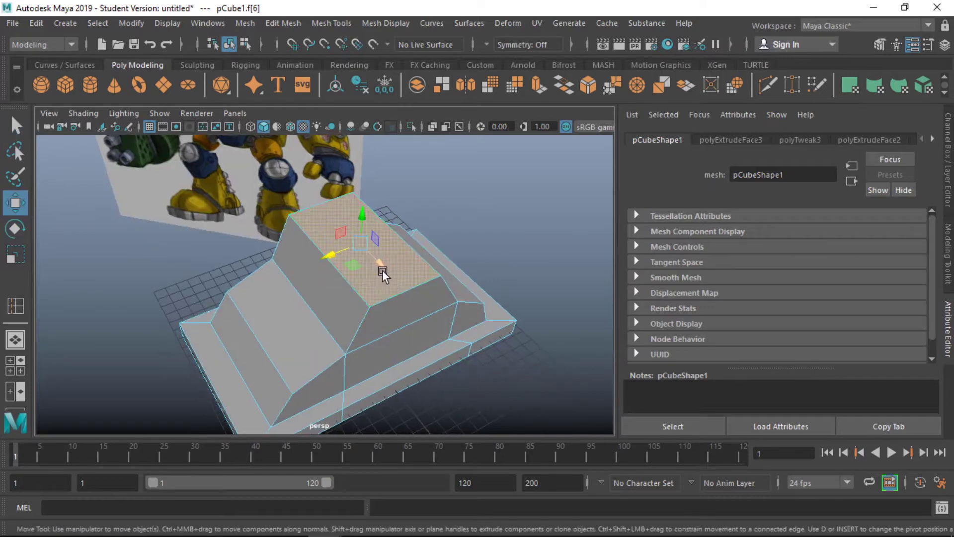
key(ctrl+e)
mouse_move(312, 231)
alt+mouse_down()
mouse_move(335, 234)
mouse_move(353, 252)
alt+mouse_up()
key(r)
key(ctrl+e)
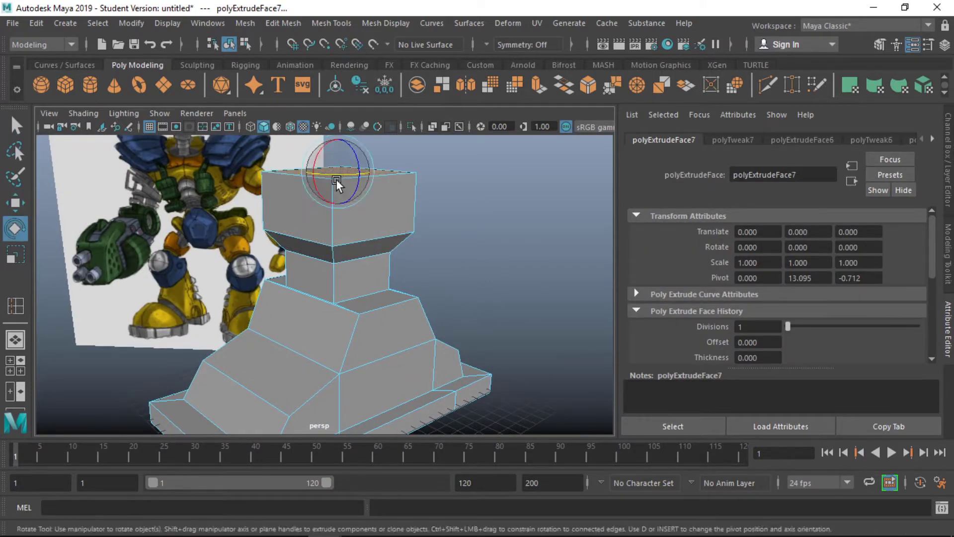
mouse_move(336, 179)
alt+mouse_down()
mouse_move(321, 201)
mouse_move(397, 193)
mouse_move(366, 196)
mouse_move(331, 177)
mouse_move(296, 210)
mouse_move(437, 174)
alt+mouse_up()
Add an edge loop, delete faces on the top block, and Fill Hole the opening
click(321, 204)
key(q)
key(ctrl+z)
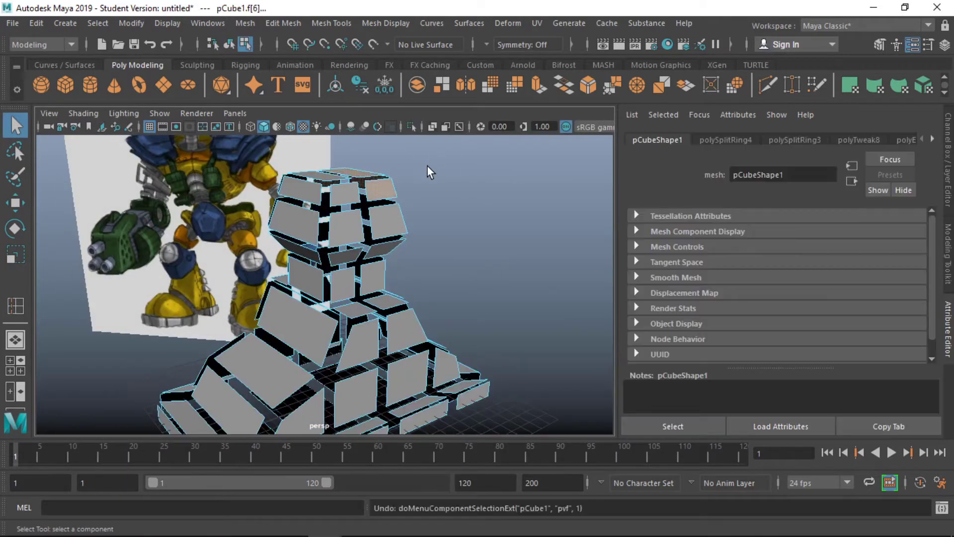
right_drag(431, 172, 405, 191)
key(Delete)
mouse_move(435, 193)
alt+mouse_down()
mouse_move(198, 213)
mouse_move(333, 182)
alt+mouse_up()
click(330, 179)
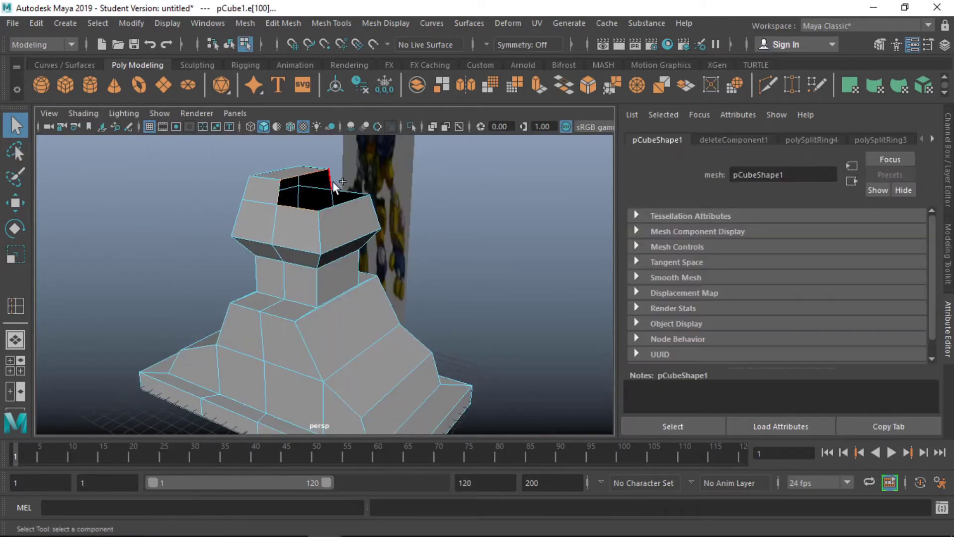
click(245, 23)
click(271, 126)
alt+drag(271, 126, 230, 211)
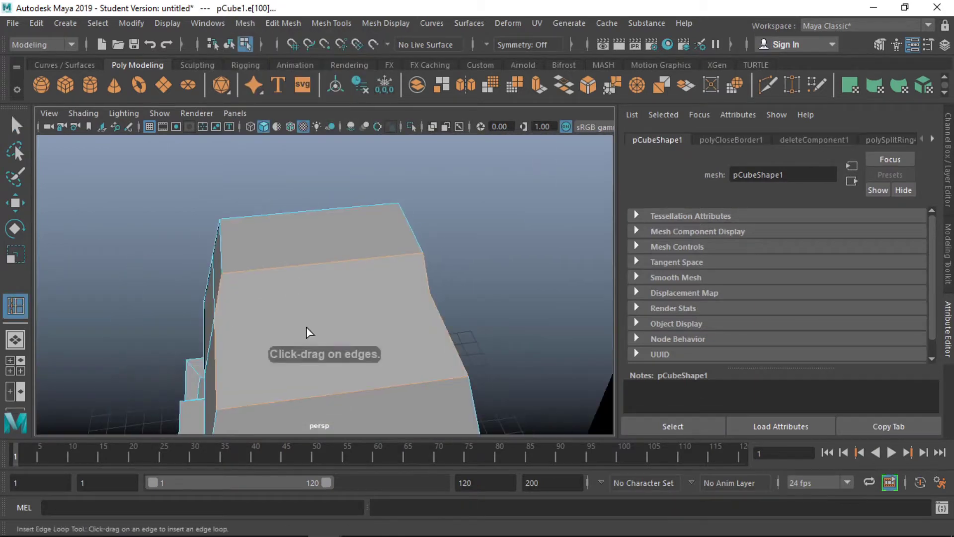
Insert another edge loop and Multi-Cut new edges across the top block
click(309, 334)
alt+drag(309, 335, 296, 272)
key(q)
click(283, 23)
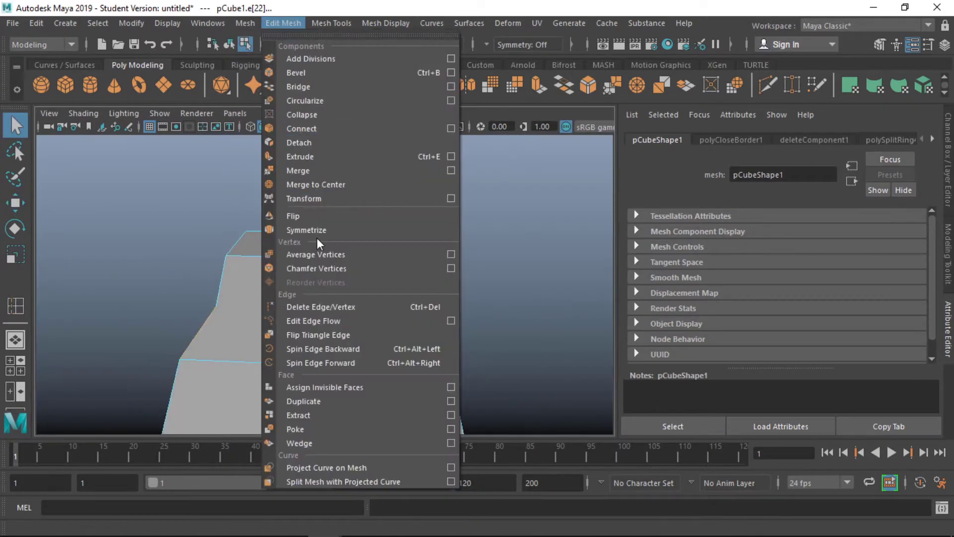
click(386, 111)
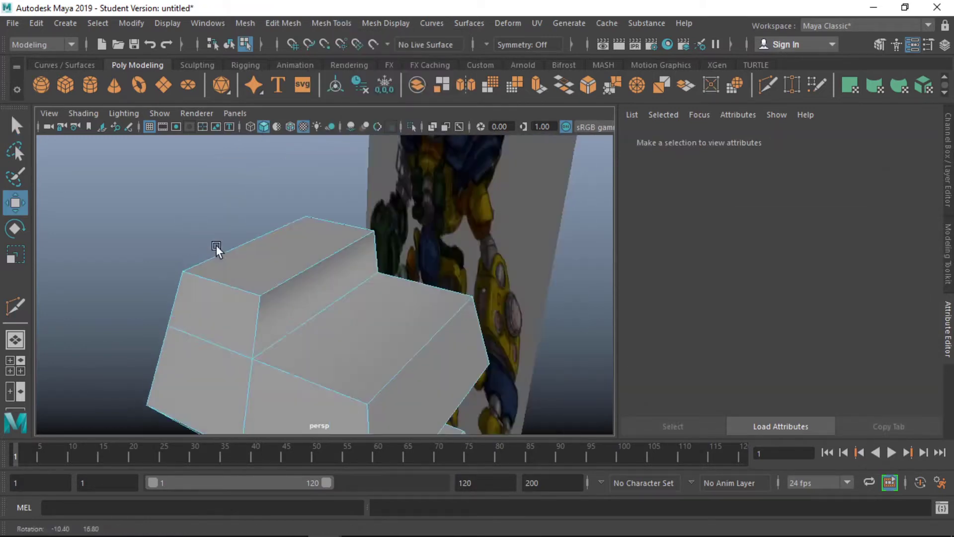
mouse_move(216, 247)
alt+mouse_down()
mouse_move(190, 160)
mouse_move(318, 315)
alt+mouse_up()
click(318, 315)
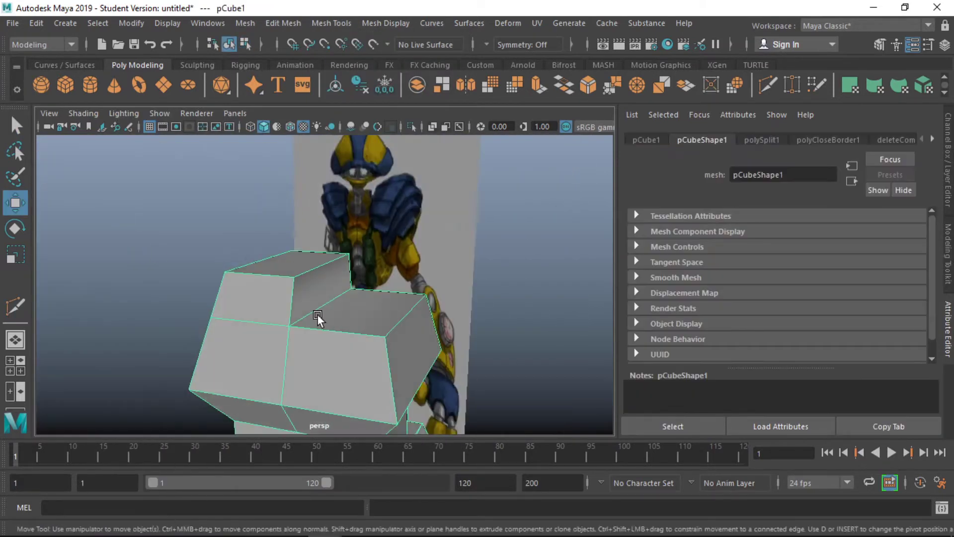
right_drag(313, 164, 311, 125)
click(290, 326)
Move the leg's top faces upward to raise the capping block
key(F8)
alt+drag(315, 297, 428, 325)
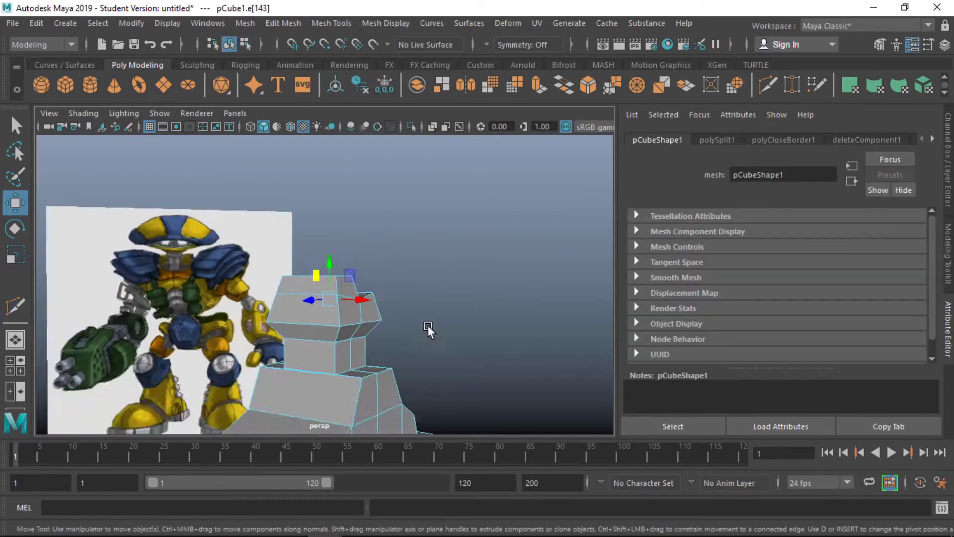
scroll(366, 332, down, 3)
scroll(306, 292, up, 5)
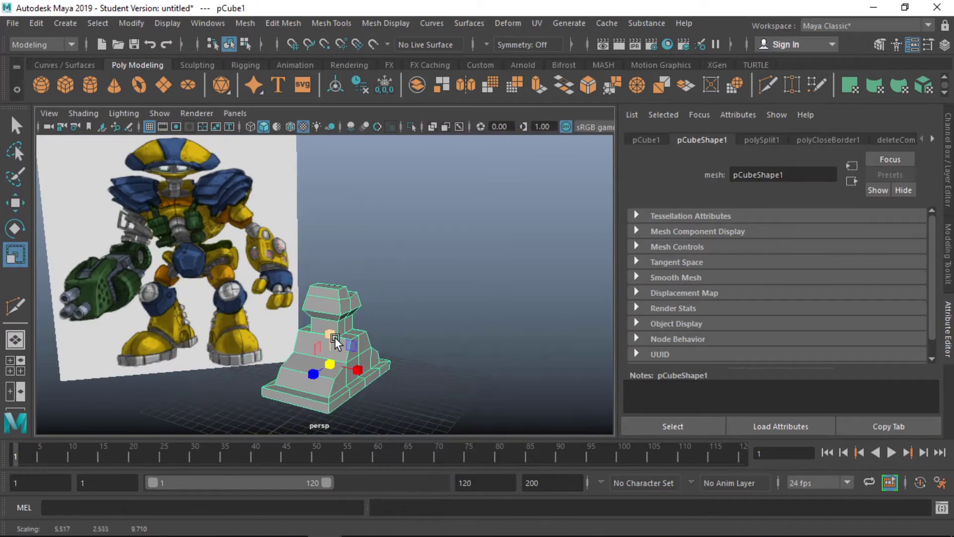
right_drag(418, 159, 409, 121)
alt+drag(410, 121, 257, 219)
click(330, 272)
key(w)
scroll(341, 198, up, 2)
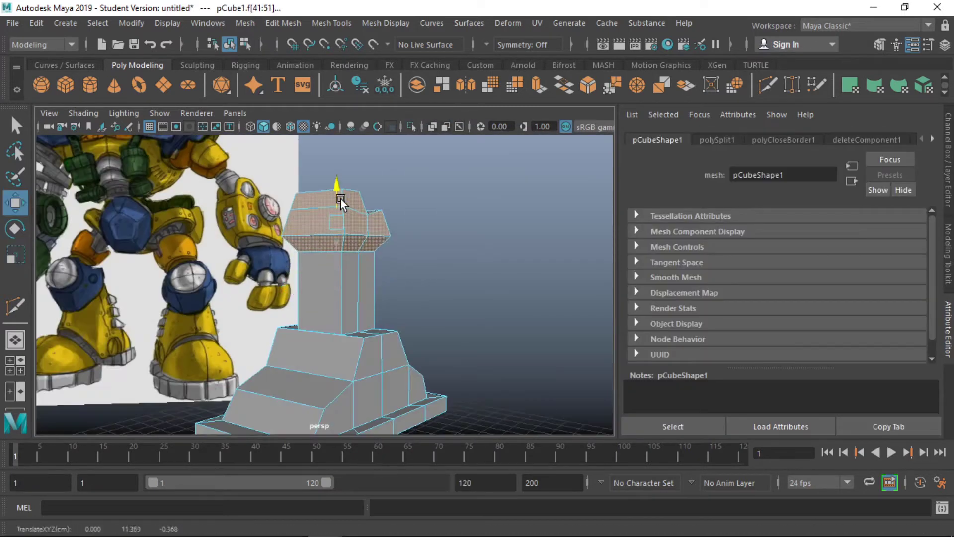
alt+drag(341, 199, 334, 270)
click(430, 266)
key(ctrl+z)
alt+drag(430, 267, 272, 217)
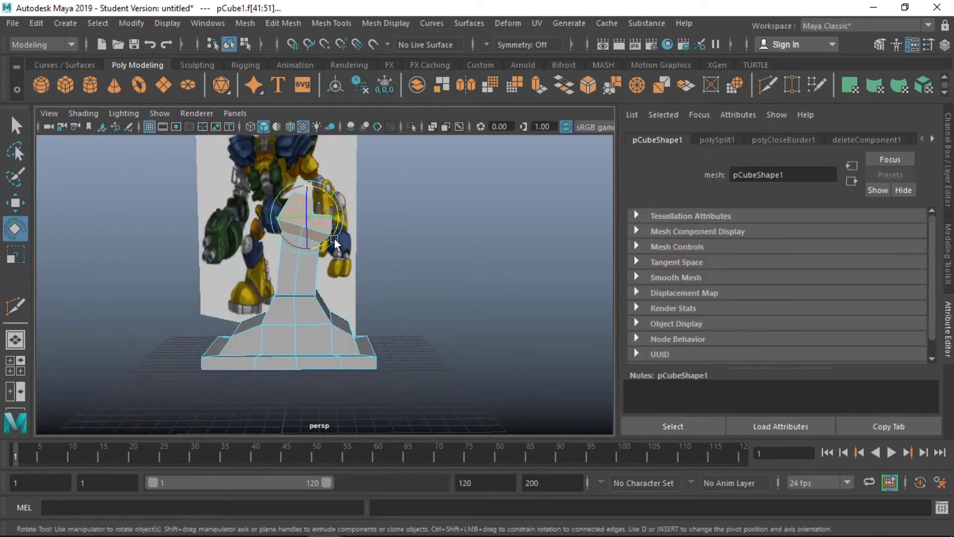
Extrude and scale faces below the top block to add shin plates
mouse_move(334, 238)
alt+mouse_down()
mouse_move(341, 245)
mouse_move(306, 271)
mouse_move(422, 247)
mouse_move(293, 270)
mouse_move(335, 273)
mouse_move(248, 228)
mouse_move(344, 317)
mouse_move(257, 268)
mouse_move(176, 272)
mouse_move(309, 263)
mouse_move(234, 313)
mouse_move(290, 240)
mouse_move(219, 228)
mouse_move(440, 271)
mouse_move(338, 260)
mouse_move(440, 285)
mouse_move(234, 380)
alt+mouse_up()
click(312, 263)
key(w)
key(ctrl+e)
key(r)
click(256, 261)
key(r)
key(ctrl+e)
key(ctrl+z)
key(ctrl+z)
key(w)
click(233, 380)
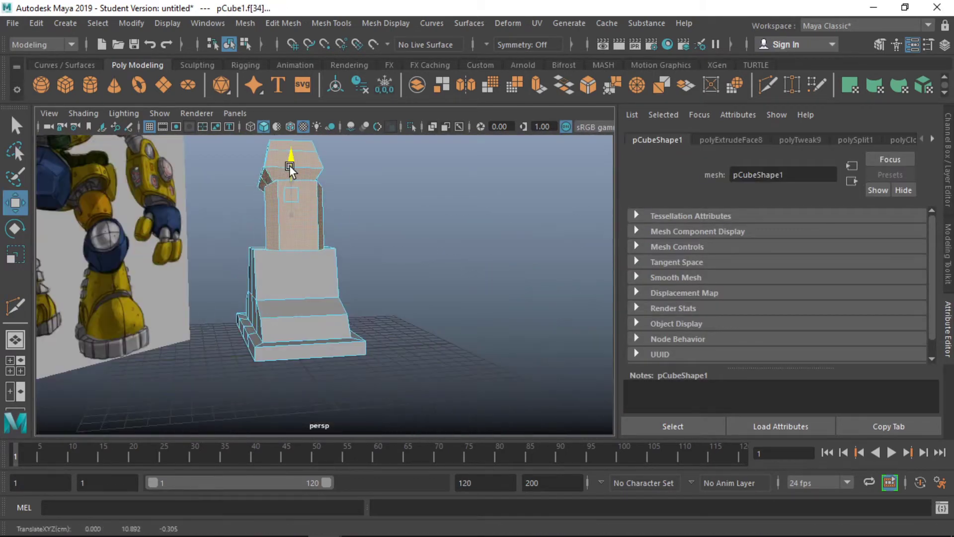
Insert an edge loop across the foot
click(268, 23)
click(330, 129)
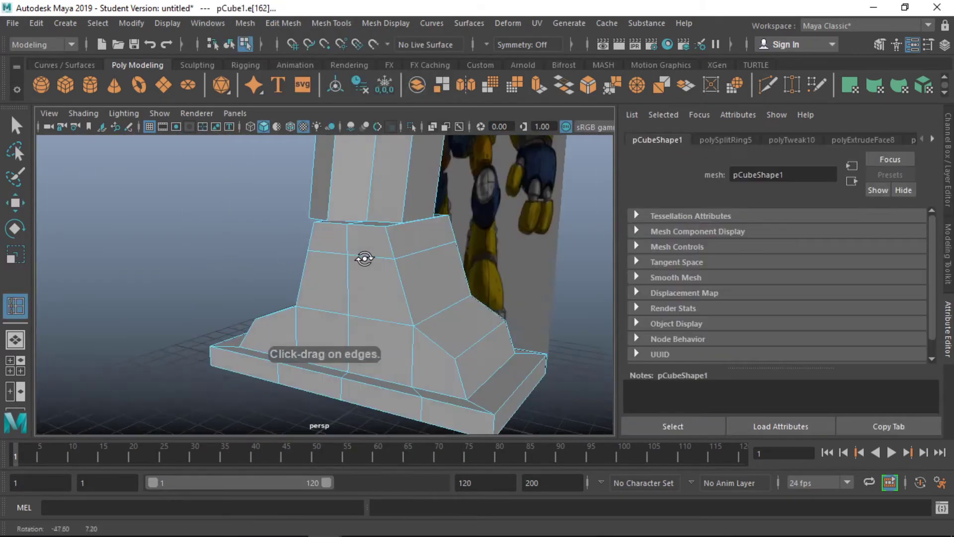
click(364, 258)
mouse_move(365, 258)
alt+mouse_down()
mouse_move(560, 277)
mouse_move(389, 269)
mouse_move(324, 239)
mouse_move(348, 183)
alt+mouse_up()
key(q)
Extrude a front face of the pillar forward
right_drag(348, 183, 412, 214)
mouse_move(412, 219)
alt+mouse_down()
mouse_move(448, 234)
mouse_move(166, 330)
mouse_move(436, 295)
mouse_move(379, 266)
mouse_move(341, 273)
mouse_move(392, 324)
mouse_move(544, 293)
mouse_move(518, 197)
mouse_move(437, 234)
alt+mouse_up()
click(432, 247)
key(ctrl+e)
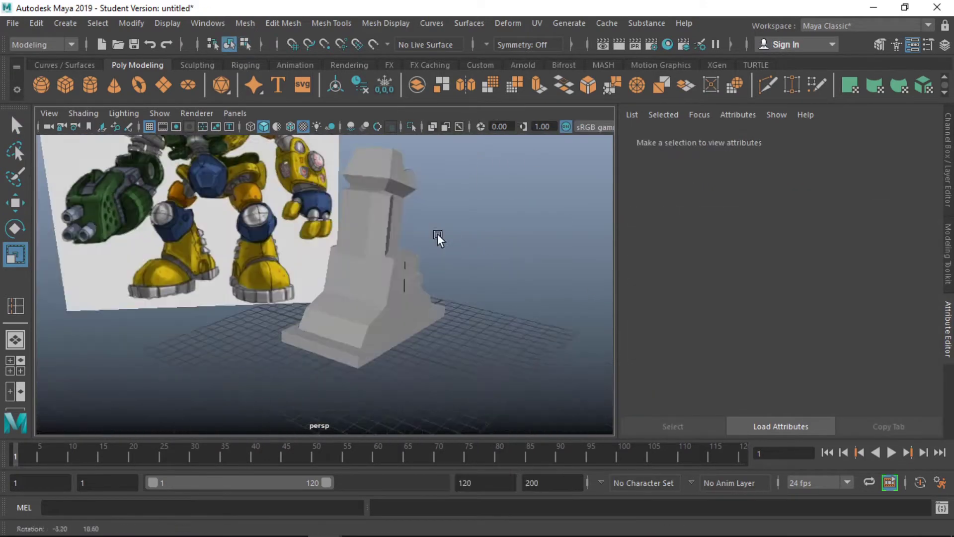
key(ctrl+z)
key(ctrl+e)
Extrude the selected front foot faces to layer the foot
mouse_move(341, 347)
alt+mouse_down()
mouse_move(217, 342)
mouse_move(492, 366)
alt+mouse_up()
click(492, 366)
shift+click(457, 332)
mouse_move(493, 317)
alt+mouse_down()
mouse_move(262, 244)
mouse_move(431, 282)
mouse_move(391, 279)
mouse_move(258, 171)
mouse_move(237, 227)
mouse_move(119, 269)
mouse_move(466, 234)
mouse_move(350, 274)
mouse_move(339, 243)
mouse_move(411, 283)
alt+mouse_up()
key(ctrl+e)
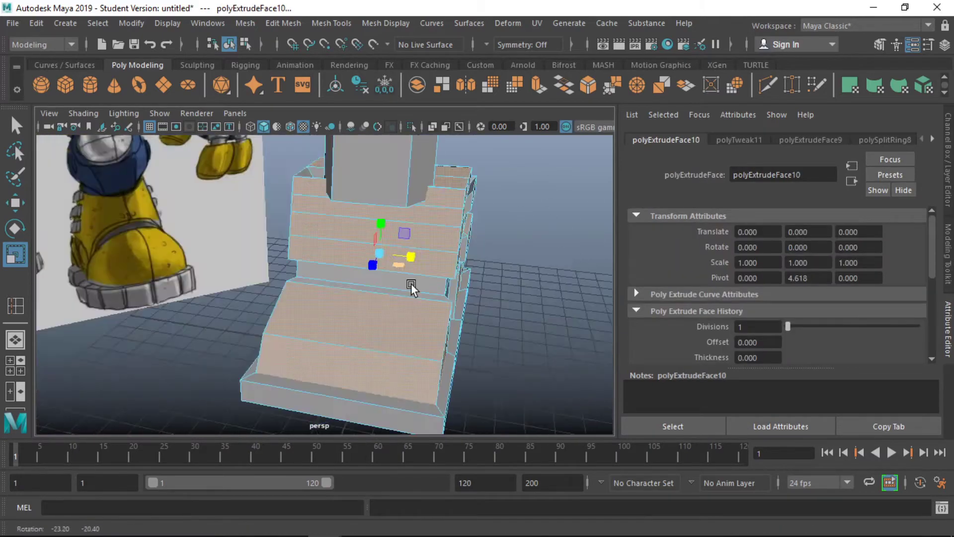
Add an edge loop around the leg and extrude a side face outward into a knee jut
key(F8)
scroll(481, 237, down, 5)
click(358, 183)
scroll(358, 183, up, 3)
right_drag(497, 155, 497, 192)
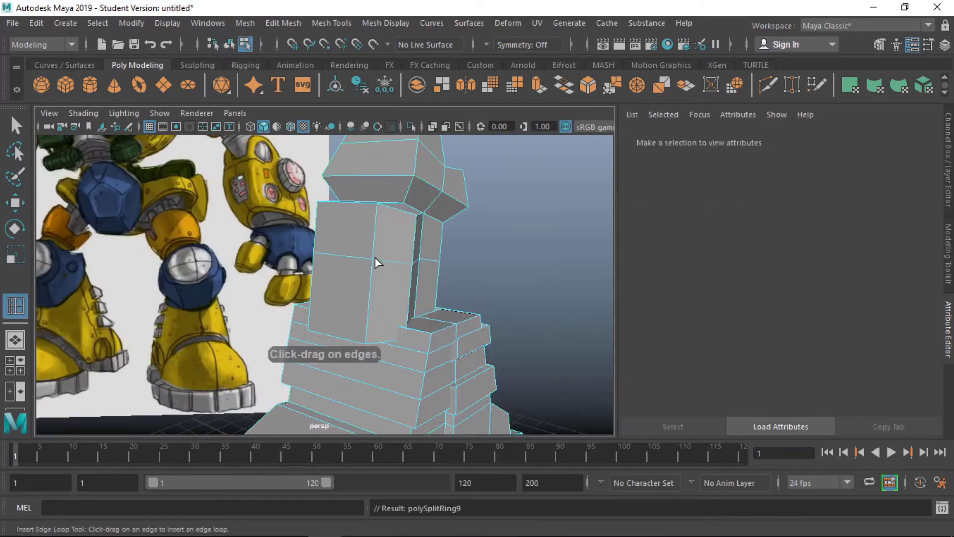
click(375, 256)
right_drag(348, 153, 348, 192)
click(344, 231)
key(r)
key(ctrl+e)
mouse_move(345, 231)
alt+mouse_down()
mouse_move(285, 243)
mouse_move(259, 223)
mouse_move(448, 214)
mouse_move(315, 214)
mouse_move(333, 226)
mouse_move(330, 287)
mouse_move(350, 315)
mouse_move(478, 317)
alt+mouse_up()
click(459, 210)
Extrude the leg's top face upward
right_drag(240, 155, 243, 193)
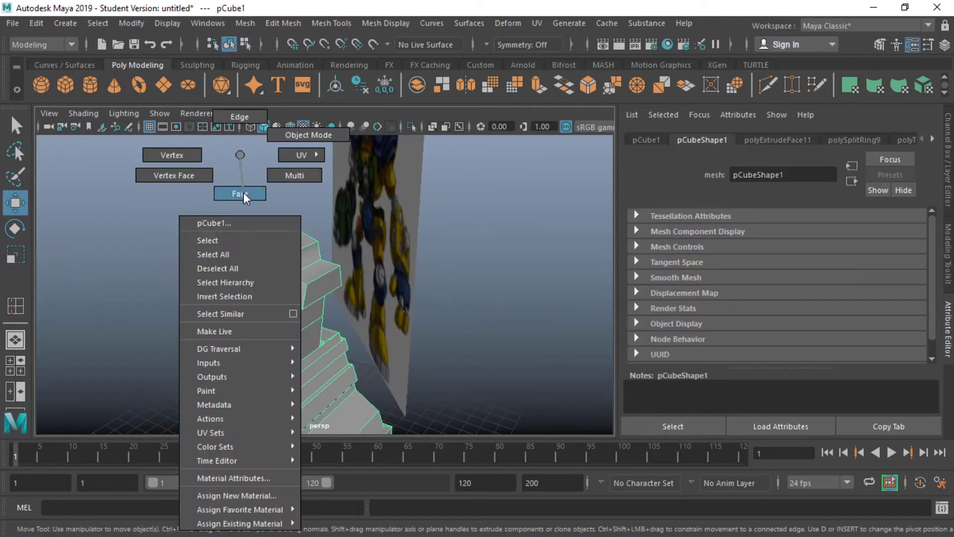
click(312, 270)
shift+drag(318, 173, 318, 164)
mouse_move(318, 164)
alt+mouse_down()
mouse_move(387, 264)
mouse_move(224, 278)
mouse_move(324, 210)
mouse_move(239, 282)
mouse_move(291, 219)
mouse_move(398, 261)
mouse_move(384, 222)
mouse_move(363, 286)
mouse_move(316, 276)
mouse_move(398, 225)
mouse_move(378, 204)
mouse_move(377, 172)
mouse_move(317, 223)
mouse_move(467, 246)
mouse_move(419, 245)
mouse_move(450, 236)
mouse_move(377, 223)
mouse_move(401, 251)
mouse_move(312, 266)
mouse_move(496, 256)
mouse_move(339, 314)
mouse_move(367, 319)
alt+mouse_up()
click(377, 203)
click(449, 237)
Duplicate the leg and position the copy beside the original
click(339, 314)
key(Return)
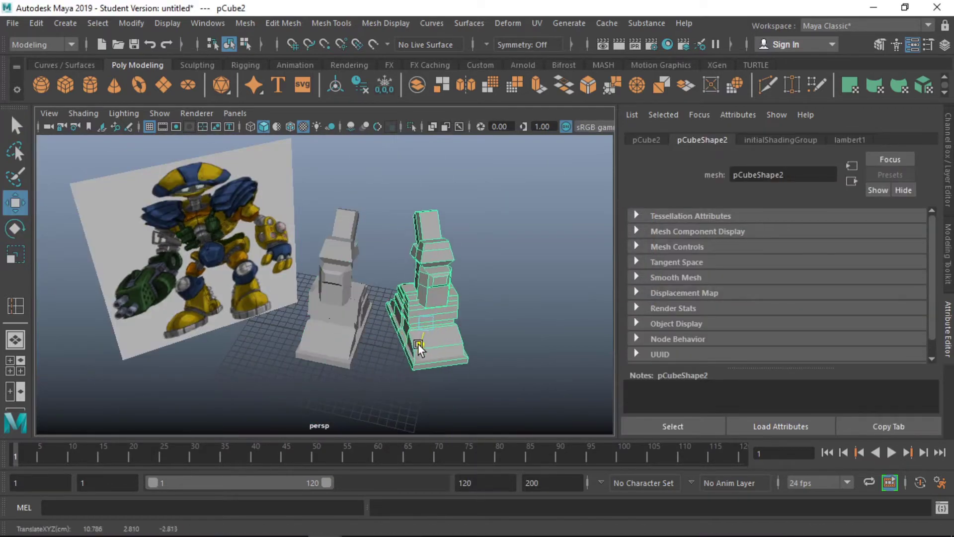
mouse_move(418, 344)
alt+mouse_down()
mouse_move(181, 323)
mouse_move(365, 307)
mouse_move(327, 371)
mouse_move(356, 350)
mouse_move(360, 329)
mouse_move(412, 340)
mouse_move(398, 319)
mouse_move(350, 321)
mouse_move(376, 318)
mouse_move(406, 291)
alt+mouse_up()
click(274, 337)
click(364, 308)
click(307, 358)
click(356, 350)
click(412, 340)
key(r)
click(350, 321)
click(377, 317)
scroll(404, 306, up, 3)
Add two edge loops to the new hip cube and shift its middle edges
click(343, 343)
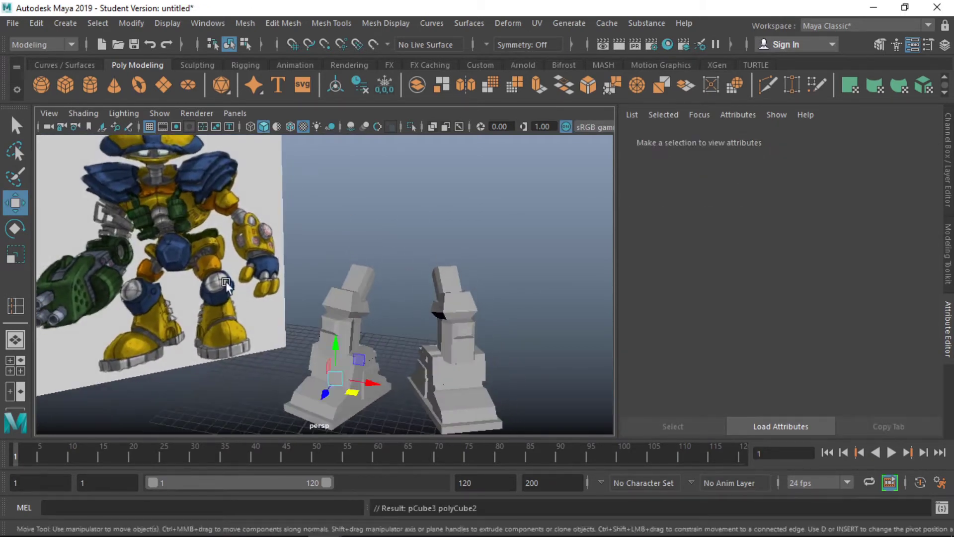
mouse_move(343, 343)
alt+mouse_down()
mouse_move(460, 365)
mouse_move(336, 353)
mouse_move(375, 266)
mouse_move(378, 188)
alt+mouse_up()
click(460, 365)
click(374, 267)
click(16, 306)
click(313, 182)
click(348, 257)
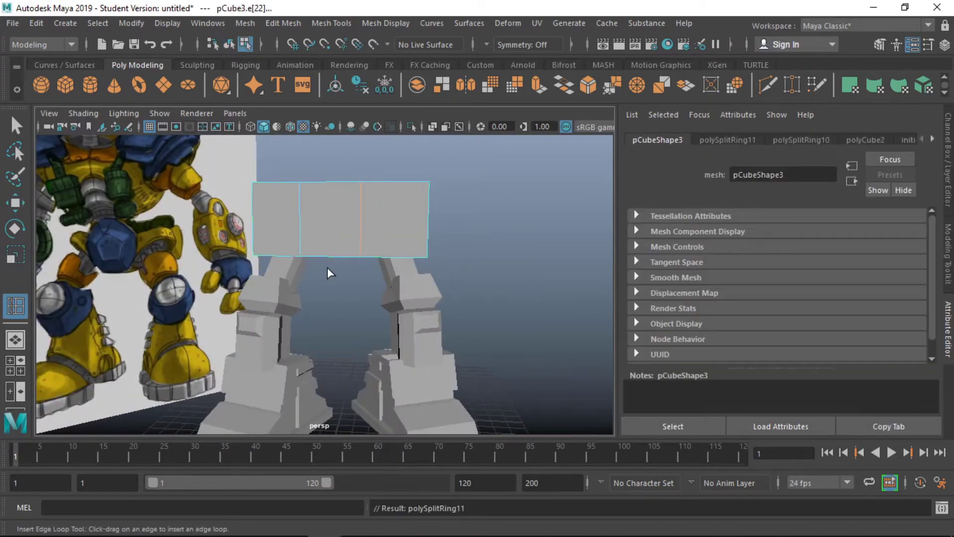
mouse_move(327, 267)
alt+mouse_down()
mouse_move(386, 187)
mouse_move(330, 255)
mouse_move(277, 243)
mouse_move(350, 181)
mouse_move(332, 299)
mouse_move(313, 269)
mouse_move(329, 299)
alt+mouse_up()
key(w)
click(330, 254)
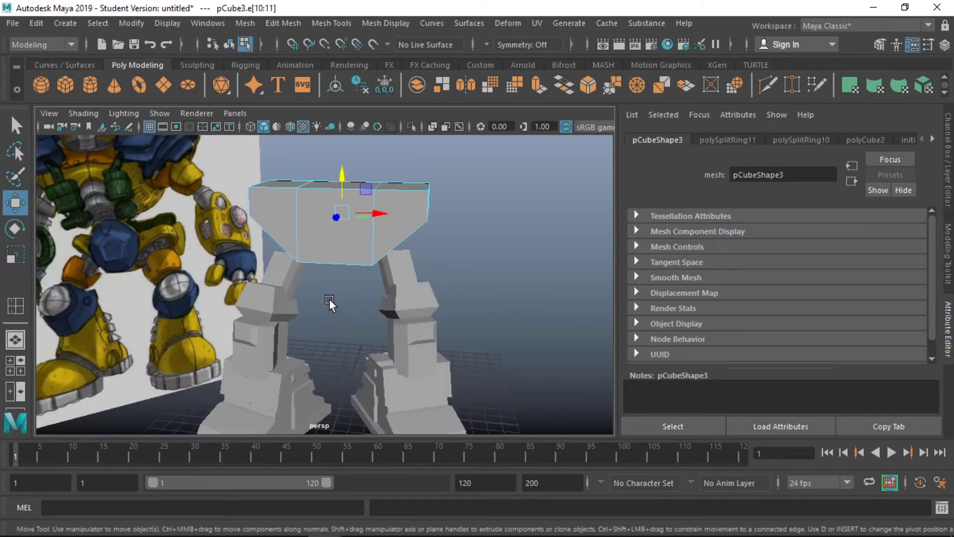
Extrude a side face of the torso box outward
right_drag(490, 155, 552, 156)
mouse_move(552, 155)
alt+mouse_down()
mouse_move(286, 263)
mouse_move(396, 222)
alt+mouse_up()
right_drag(473, 164, 473, 192)
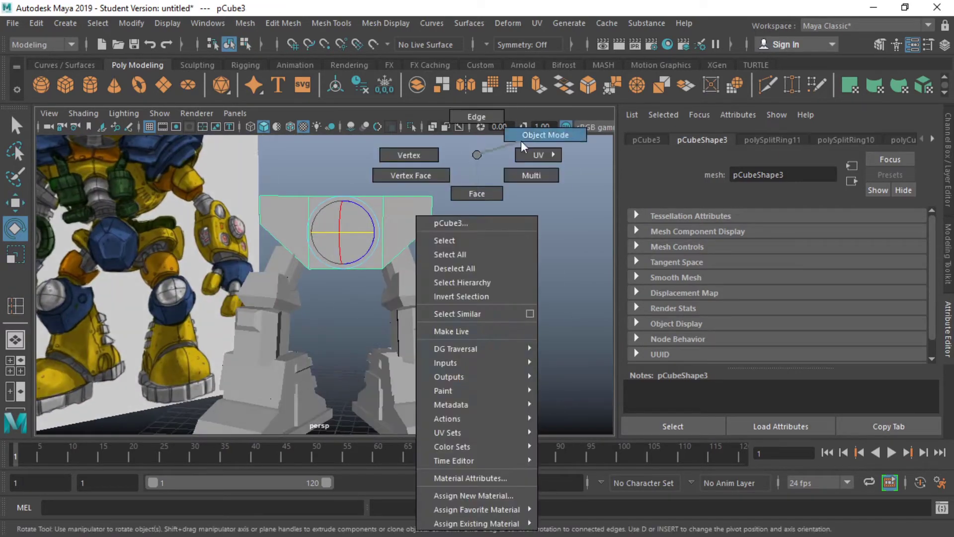
click(356, 236)
key(ctrl+e)
drag(356, 236, 298, 259)
mouse_move(298, 259)
alt+mouse_down()
mouse_move(269, 267)
mouse_move(294, 237)
mouse_move(438, 241)
mouse_move(374, 228)
alt+mouse_up()
Extrude and scale the front face of the torso box
click(335, 212)
key(r)
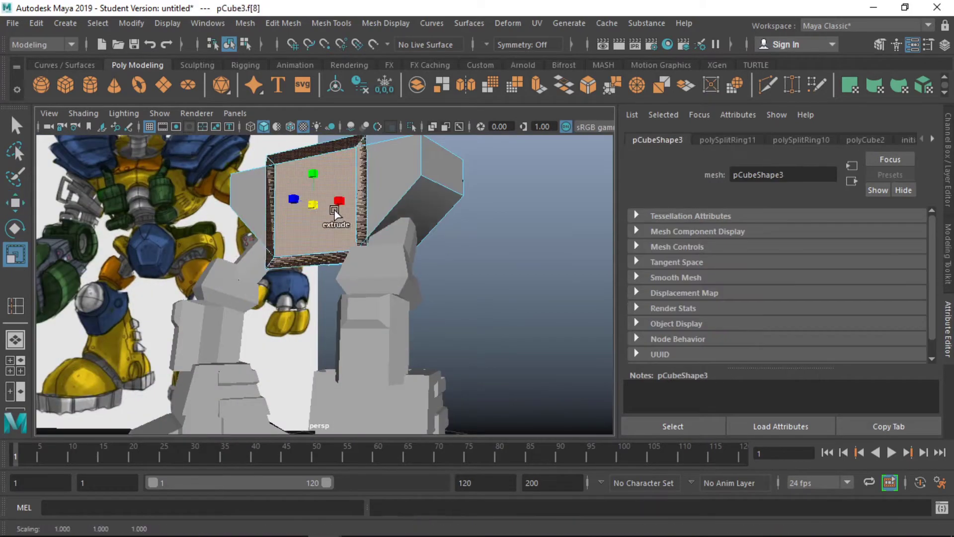
key(ctrl+e)
alt+drag(303, 205, 251, 236)
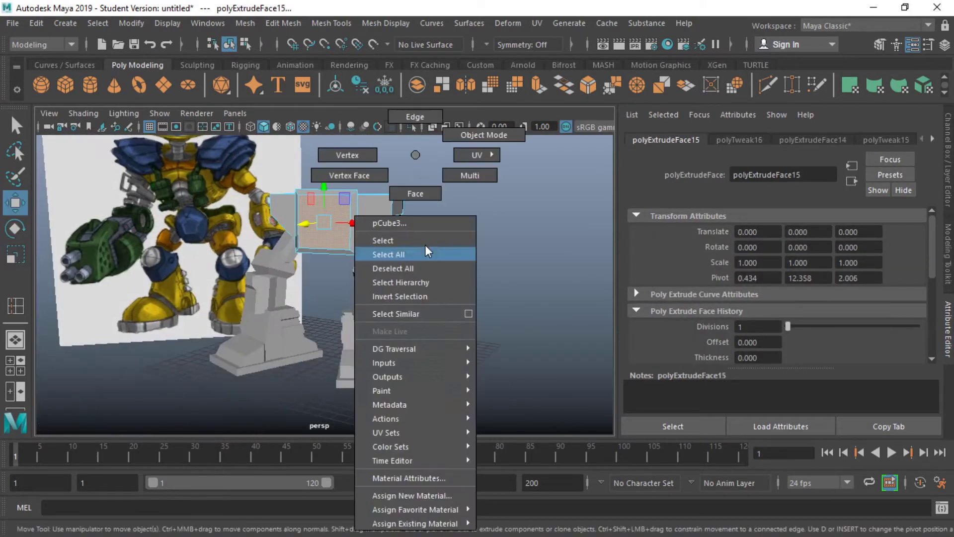
right_drag(417, 234, 383, 260)
key(w)
click(328, 264)
Frame and orbit around the robot, checking the lower leg block and the upper torso box
key(f)
scroll(287, 238, down, 3)
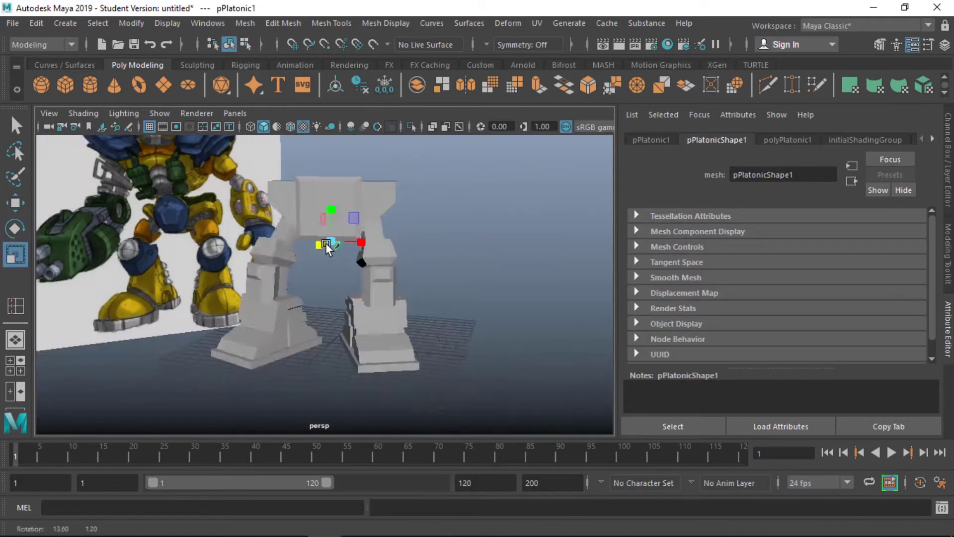
alt+drag(326, 243, 324, 241)
scroll(324, 241, up, 3)
mouse_move(341, 276)
alt+mouse_down()
mouse_move(320, 256)
mouse_move(301, 179)
alt+mouse_up()
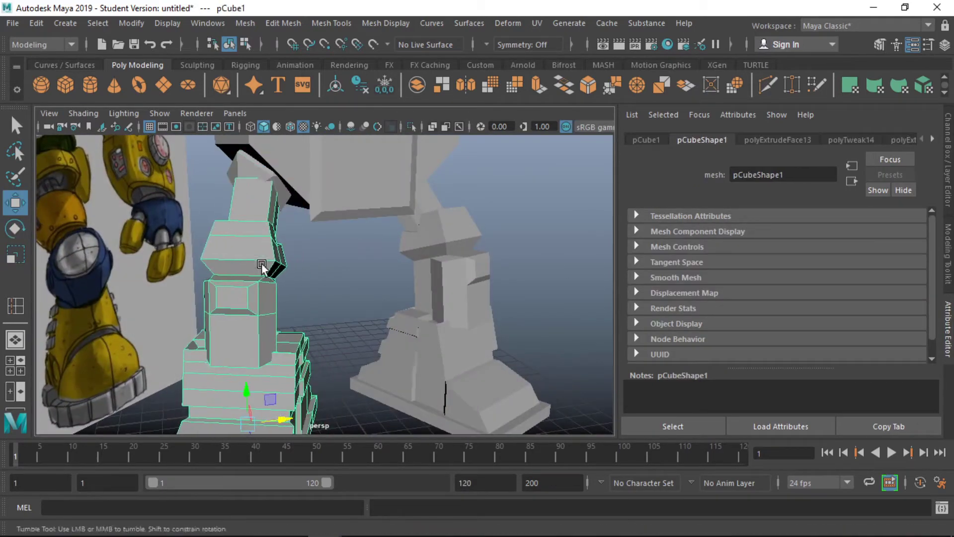
mouse_move(261, 266)
alt+mouse_down()
mouse_move(227, 193)
mouse_move(306, 210)
mouse_move(388, 318)
mouse_move(162, 317)
mouse_move(300, 297)
alt+mouse_up()
click(393, 323)
click(308, 215)
key(e)
mouse_move(310, 231)
alt+mouse_down()
mouse_move(344, 166)
mouse_move(302, 249)
mouse_move(347, 291)
alt+mouse_up()
click(303, 250)
Select the torso's top face and extrude it upward into a first neck segment
scroll(352, 333, up, 3)
mouse_move(352, 333)
alt+mouse_down()
mouse_move(304, 342)
mouse_move(336, 333)
mouse_move(444, 184)
alt+mouse_up()
right_drag(444, 184, 437, 221)
click(398, 287)
key(w)
key(ctrl+e)
alt+drag(398, 288, 378, 279)
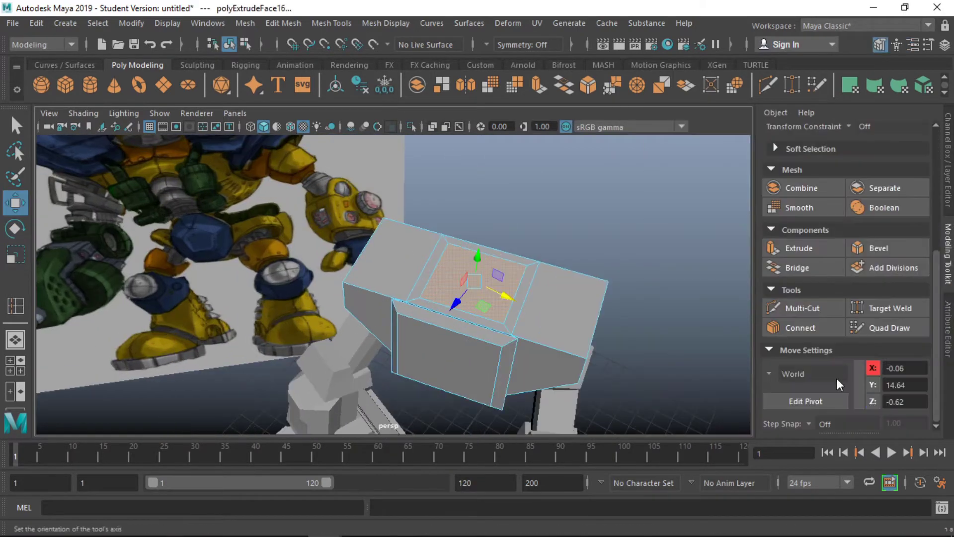
mouse_move(437, 206)
mouse_down()
mouse_move(412, 205)
mouse_move(433, 268)
mouse_move(439, 219)
mouse_up()
Extrude and scale further narrower tiers stacked on top of the first segment
key(ctrl+e)
key(r)
key(ctrl+e)
key(ctrl+e)
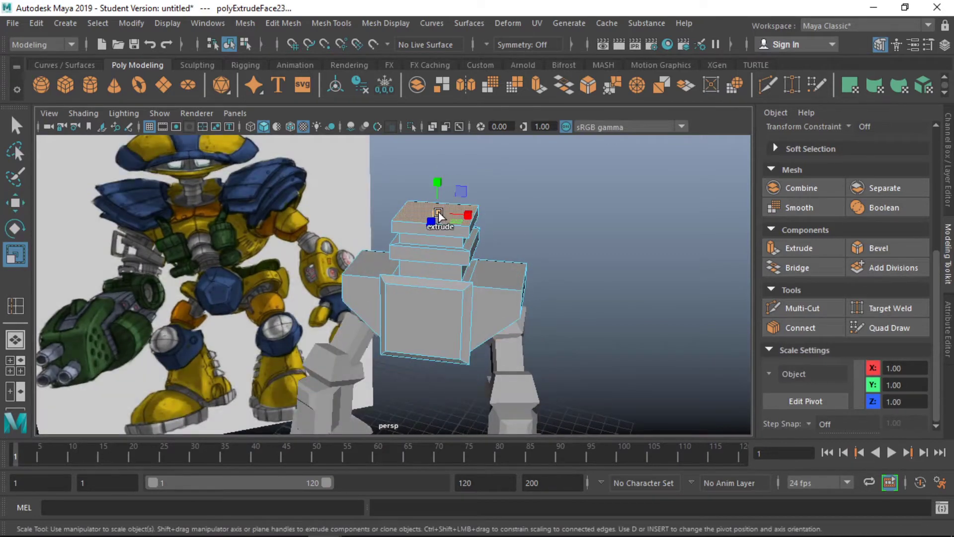
mouse_move(436, 171)
alt+mouse_down()
mouse_move(503, 207)
mouse_move(388, 164)
alt+mouse_up()
mouse_move(388, 164)
alt+mouse_down()
mouse_move(448, 177)
mouse_move(264, 192)
mouse_move(455, 193)
mouse_move(297, 193)
mouse_move(364, 180)
mouse_move(308, 189)
mouse_move(569, 199)
mouse_move(601, 237)
mouse_move(473, 246)
mouse_move(520, 243)
mouse_move(467, 251)
mouse_move(481, 280)
mouse_move(483, 258)
alt+mouse_up()
click(568, 199)
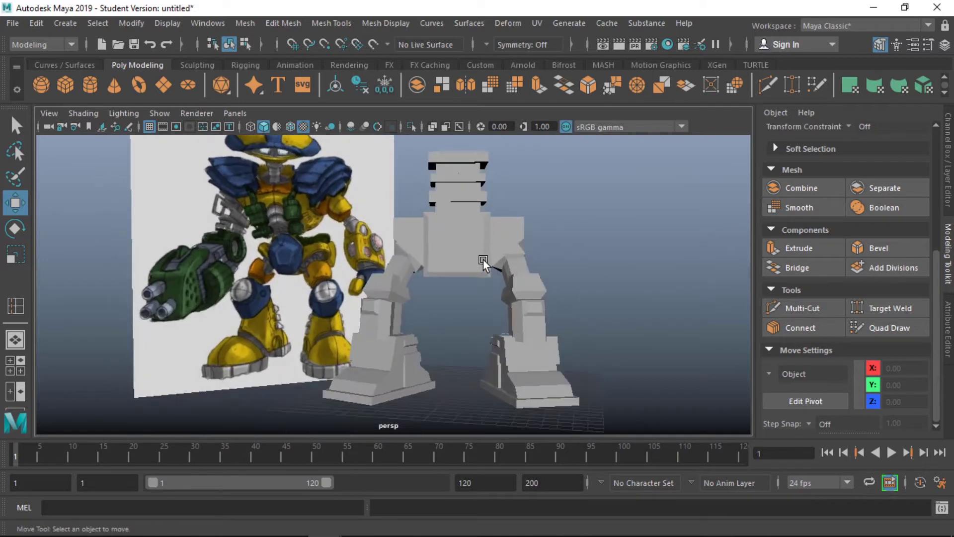
Scale the torso cube wider to form a broad chest block
key(r)
mouse_move(447, 154)
alt+mouse_down()
mouse_move(458, 229)
mouse_move(478, 249)
mouse_move(517, 202)
mouse_move(390, 252)
mouse_move(365, 199)
mouse_move(589, 199)
alt+mouse_up()
key(r)
key(w)
right_drag(588, 169, 587, 117)
shift+right_drag(490, 196, 497, 164)
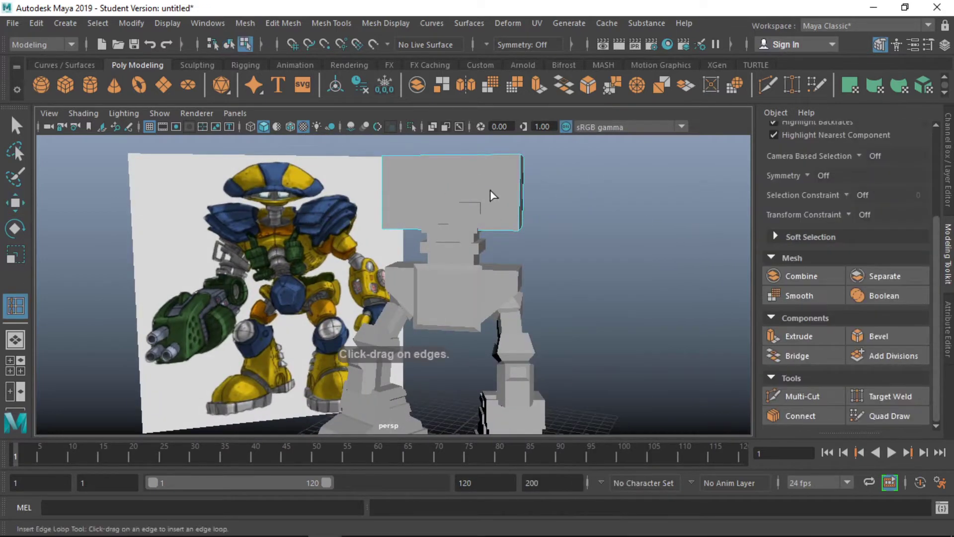
Insert an edge loop around the chest box with the Insert Edge Loop Tool
click(427, 230)
key(q)
mouse_move(428, 236)
alt+mouse_down()
mouse_move(517, 207)
mouse_move(385, 226)
alt+mouse_up()
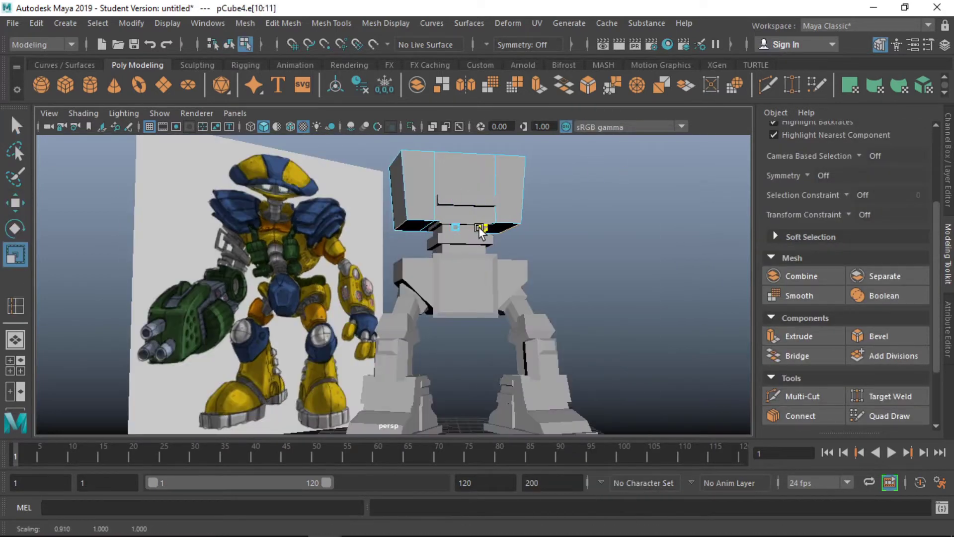
mouse_move(478, 227)
alt+mouse_down()
mouse_move(383, 177)
mouse_move(574, 183)
alt+mouse_up()
click(11, 307)
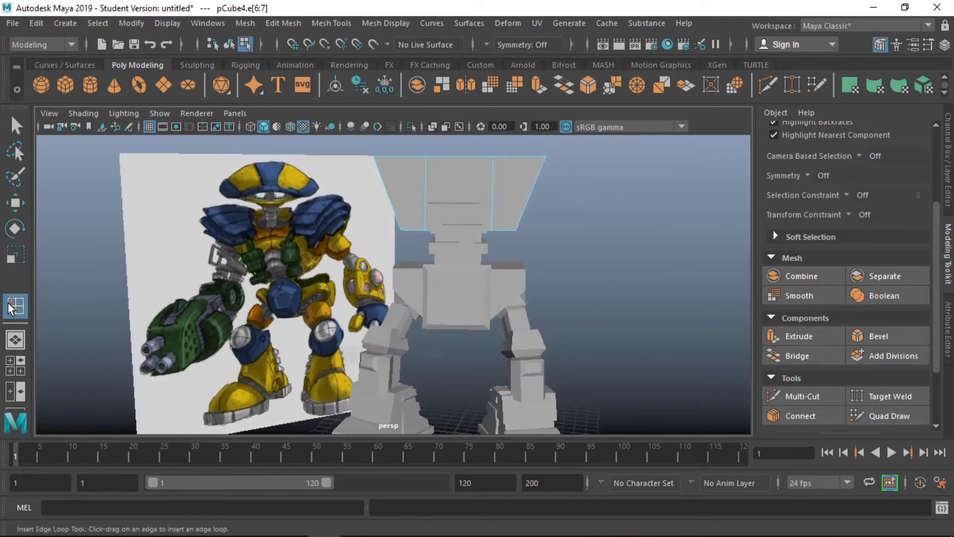
click(17, 128)
alt+drag(336, 184, 337, 187)
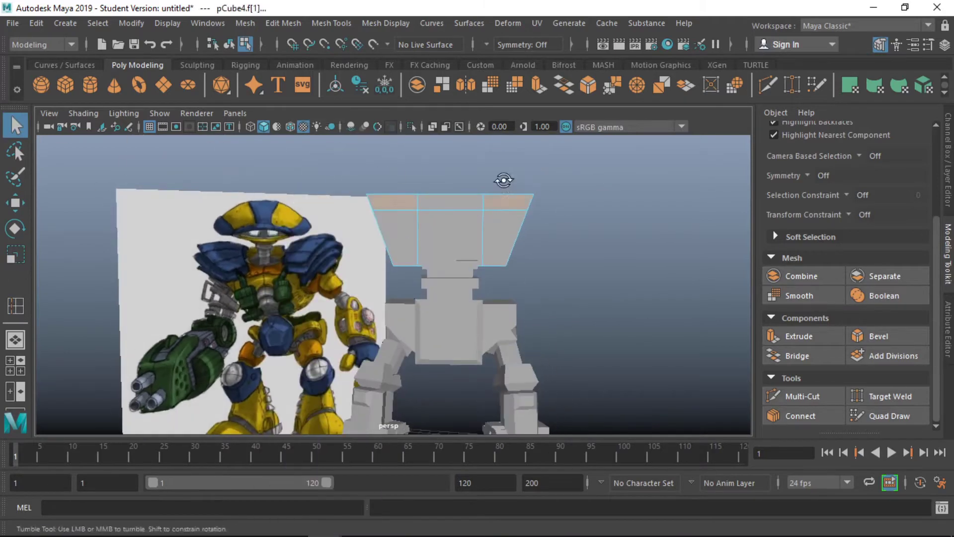
Extrude the chest's three top faces twice to build up the shoulder blocks
mouse_move(504, 180)
alt+mouse_down()
mouse_move(444, 246)
mouse_move(460, 179)
mouse_move(496, 155)
alt+mouse_up()
key(ctrl+e)
key(w)
key(ctrl+e)
key(w)
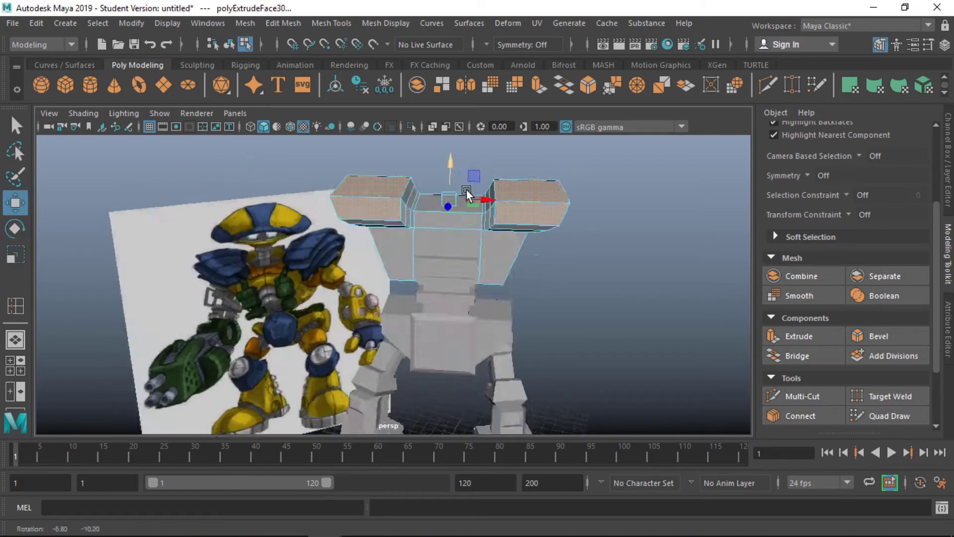
alt+drag(467, 194, 467, 219)
click(467, 222)
key(e)
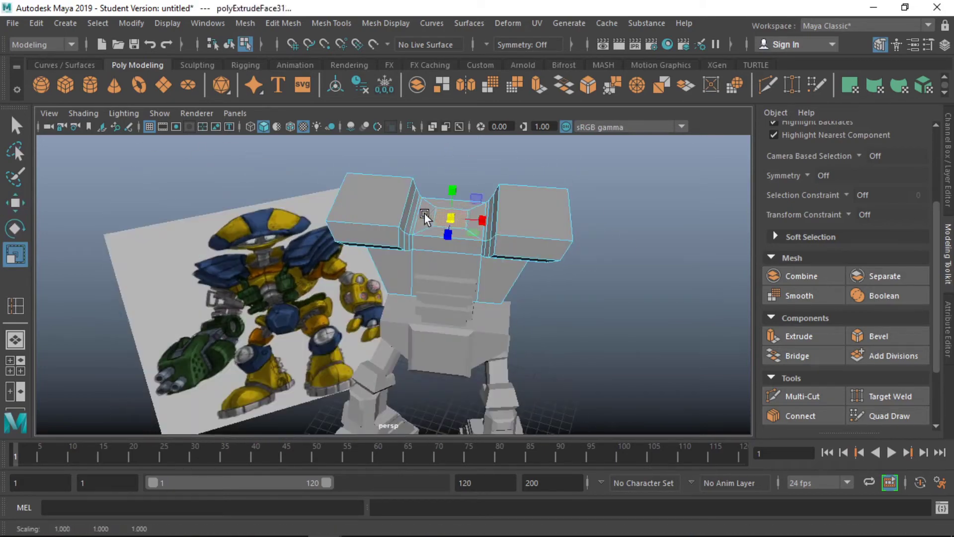
Raise the platonic shoulder pad up onto the shoulder
alt+drag(454, 155, 547, 164)
right_drag(626, 164, 620, 135)
mouse_move(619, 135)
alt+mouse_down()
mouse_move(557, 228)
mouse_move(626, 306)
mouse_move(533, 272)
alt+mouse_up()
click(405, 273)
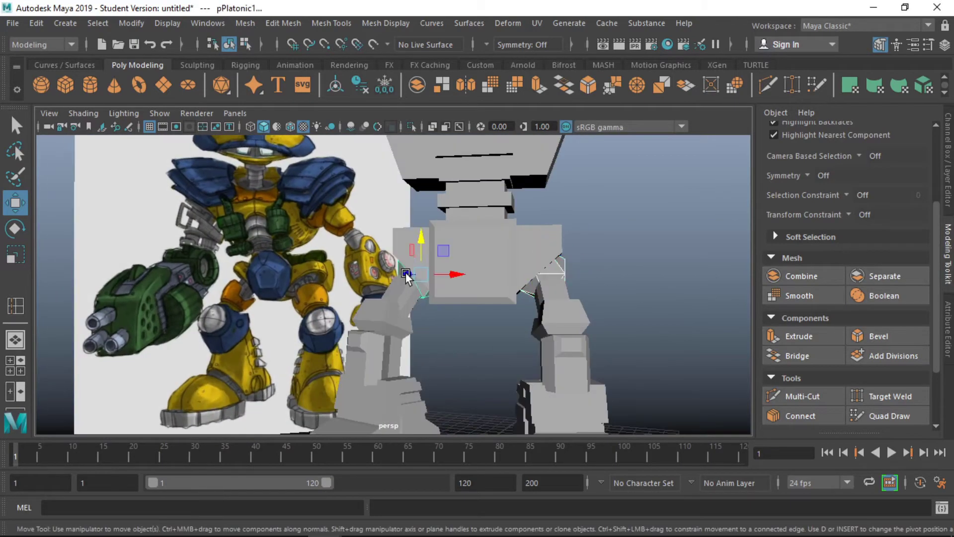
drag(406, 274, 407, 157)
key(w)
mouse_move(437, 194)
alt+mouse_down()
mouse_move(526, 219)
mouse_move(519, 201)
mouse_move(397, 180)
mouse_move(426, 171)
mouse_move(219, 165)
mouse_move(378, 159)
mouse_move(420, 207)
mouse_move(645, 208)
mouse_move(565, 255)
mouse_move(579, 272)
mouse_move(567, 255)
alt+mouse_up()
scroll(641, 205, down, 5)
click(580, 244)
Inspect the robot from several angles, selecting the image plane, shoulder pad, leg and torso
click(279, 279)
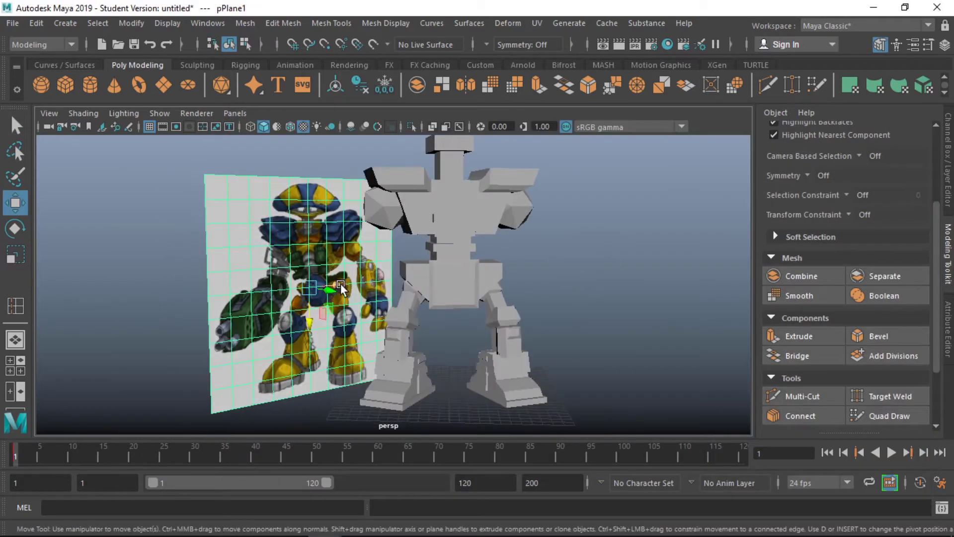
alt+drag(278, 278, 591, 378)
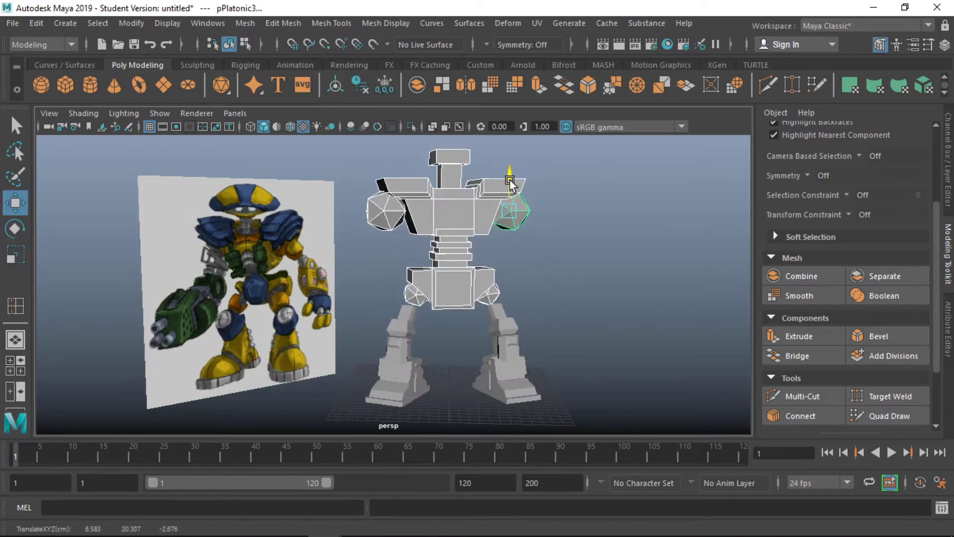
mouse_move(511, 182)
alt+mouse_down()
mouse_move(437, 186)
mouse_move(229, 268)
alt+mouse_up()
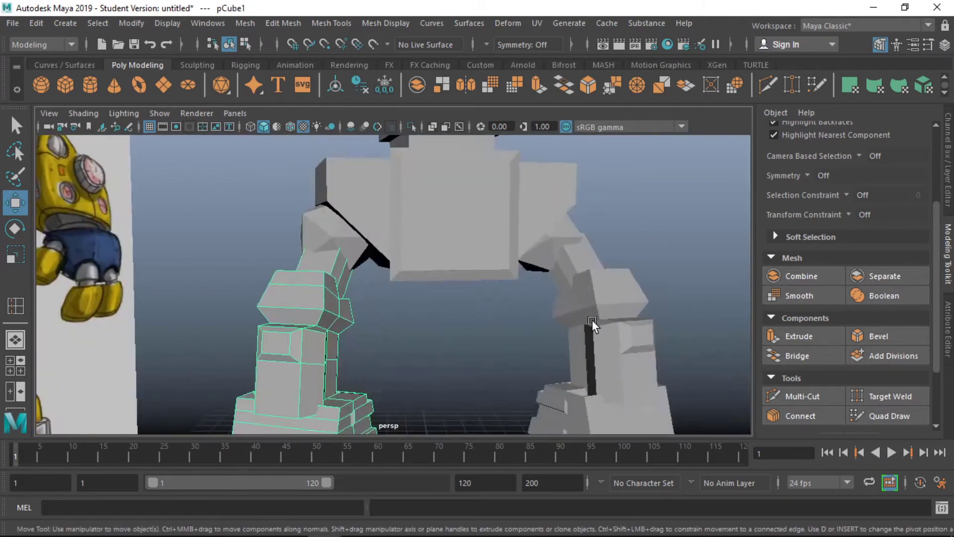
mouse_move(481, 336)
alt+mouse_down()
mouse_move(348, 283)
mouse_move(586, 272)
mouse_move(532, 306)
mouse_move(536, 321)
mouse_move(423, 273)
alt+mouse_up()
click(318, 286)
click(536, 321)
click(437, 393)
click(397, 268)
click(532, 342)
scroll(423, 274, up, 3)
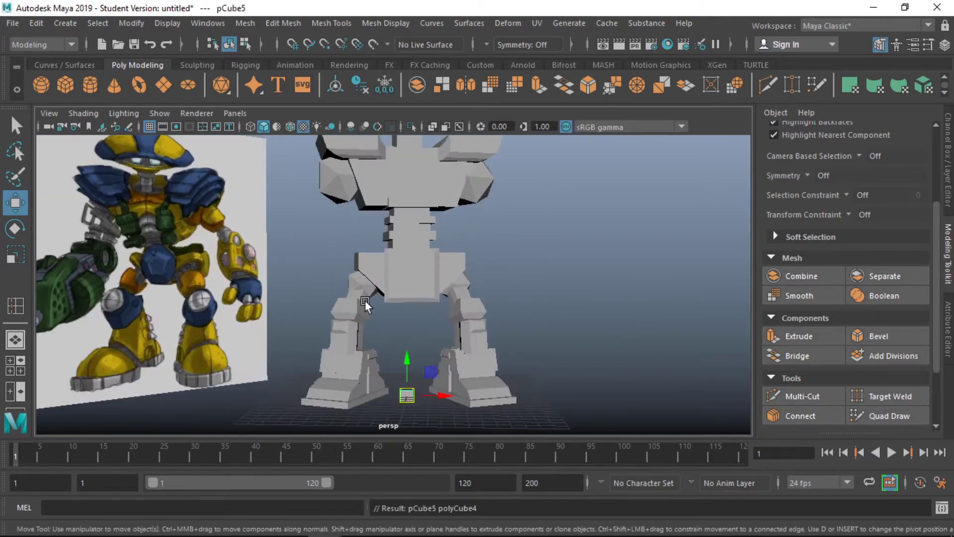
Move the new cube atop the robot and scale its edge loop to slope the sides
mouse_move(406, 395)
mouse_down()
mouse_move(434, 395)
mouse_move(351, 412)
mouse_move(394, 234)
mouse_move(407, 306)
mouse_move(411, 177)
mouse_move(383, 252)
mouse_move(7, 314)
mouse_up()
key(w)
key(e)
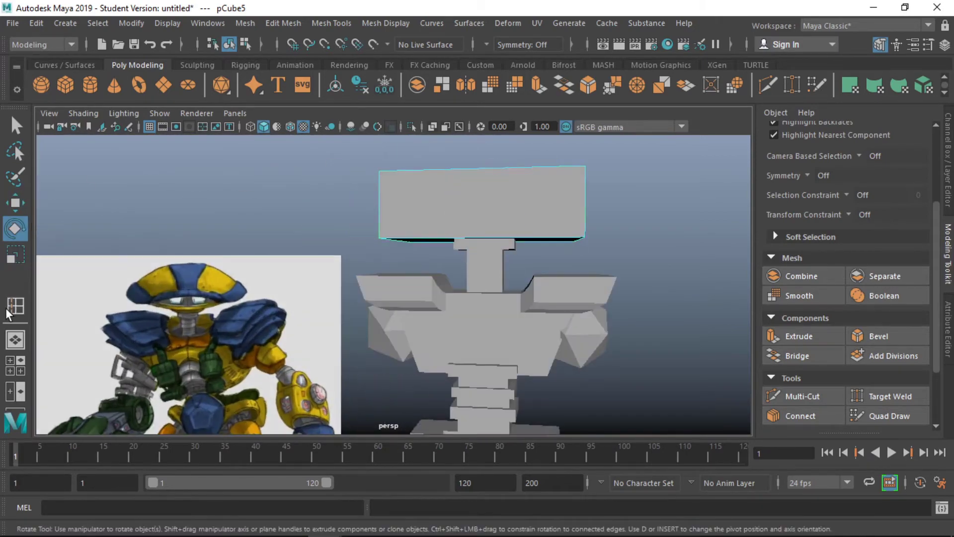
right_drag(256, 154, 256, 117)
mouse_move(255, 118)
alt+mouse_down()
mouse_move(368, 229)
mouse_move(396, 224)
mouse_move(341, 196)
alt+mouse_up()
double_click(447, 202)
key(r)
key(F8)
key(w)
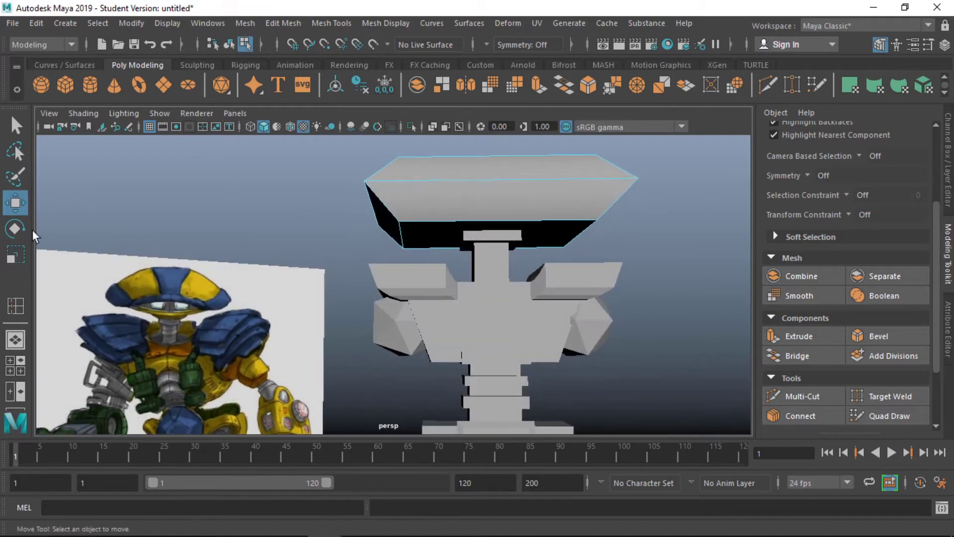
Extrude the slab's top face and pull it out to finish the head shape
alt+drag(205, 159, 526, 240)
click(533, 294)
key(ctrl+e)
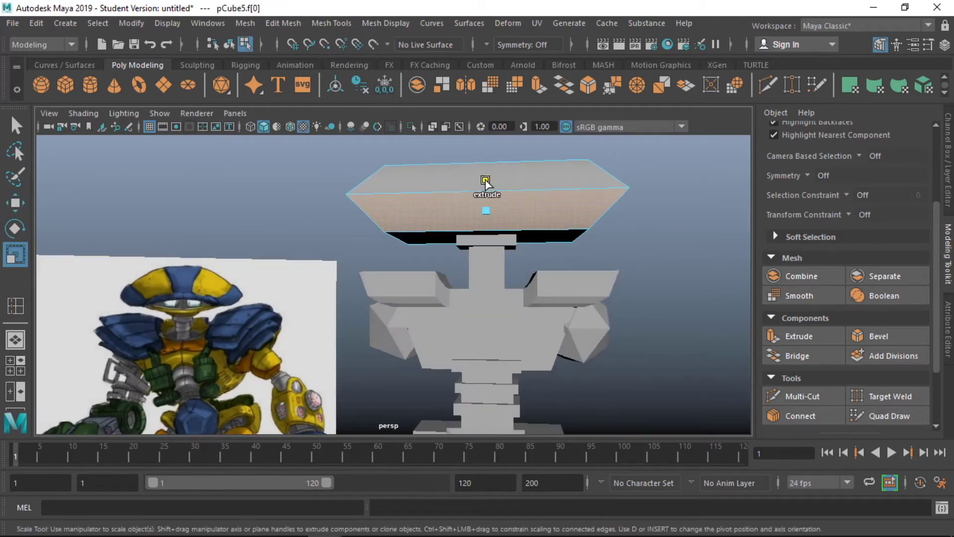
mouse_move(533, 294)
alt+mouse_down()
mouse_move(507, 186)
mouse_move(326, 195)
mouse_move(294, 168)
alt+mouse_up()
right_drag(320, 155, 390, 137)
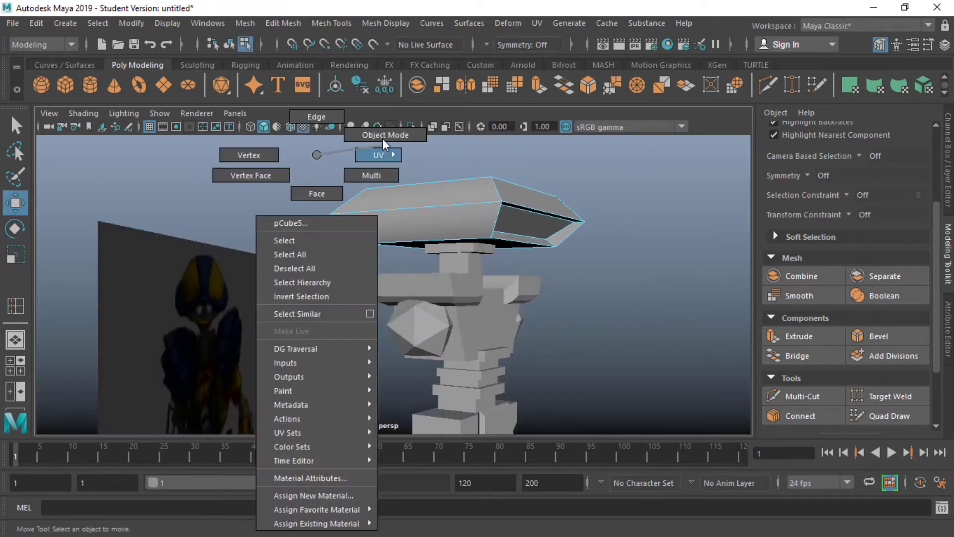
alt+drag(390, 136, 429, 195)
key(r)
Check the chest, shoulder pad and leg blocks, then clear the selection
key(F11)
scroll(390, 232, up, 3)
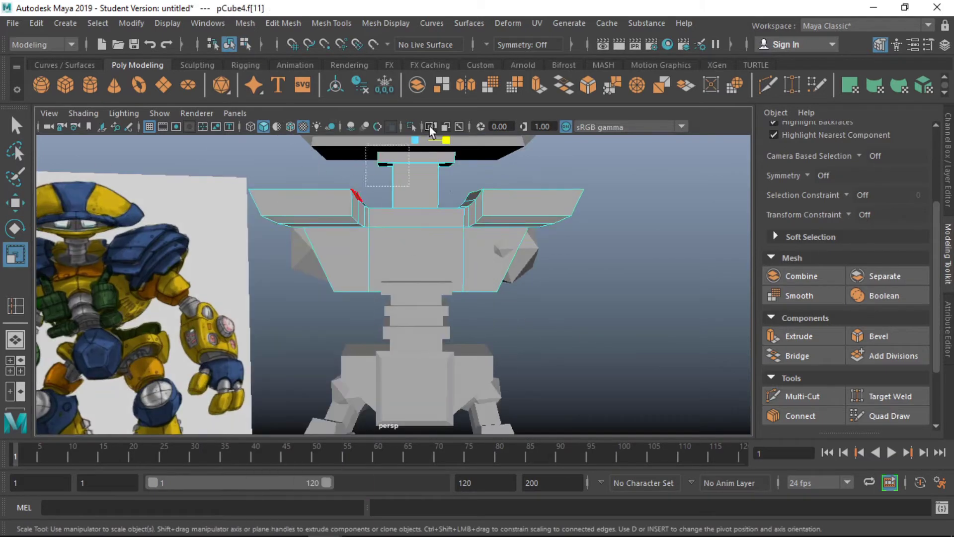
right_drag(292, 162, 400, 144)
click(319, 207)
key(w)
mouse_move(347, 245)
alt+mouse_down()
mouse_move(532, 260)
mouse_move(294, 267)
mouse_move(564, 277)
mouse_move(437, 207)
alt+mouse_up()
click(411, 222)
key(r)
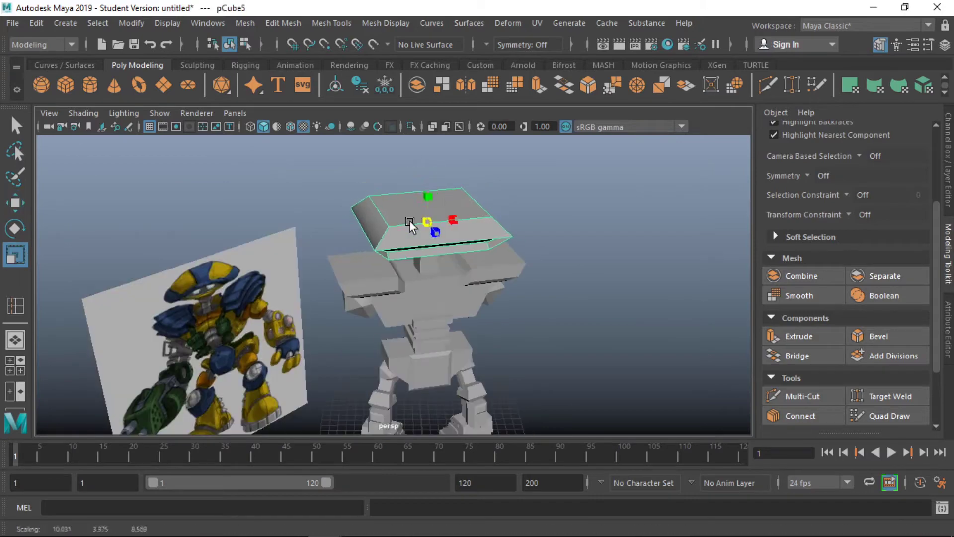
click(530, 274)
alt+drag(529, 275, 509, 279)
Orbit around the robot, select the head slab and move it, then clear the selection
scroll(510, 279, up, 5)
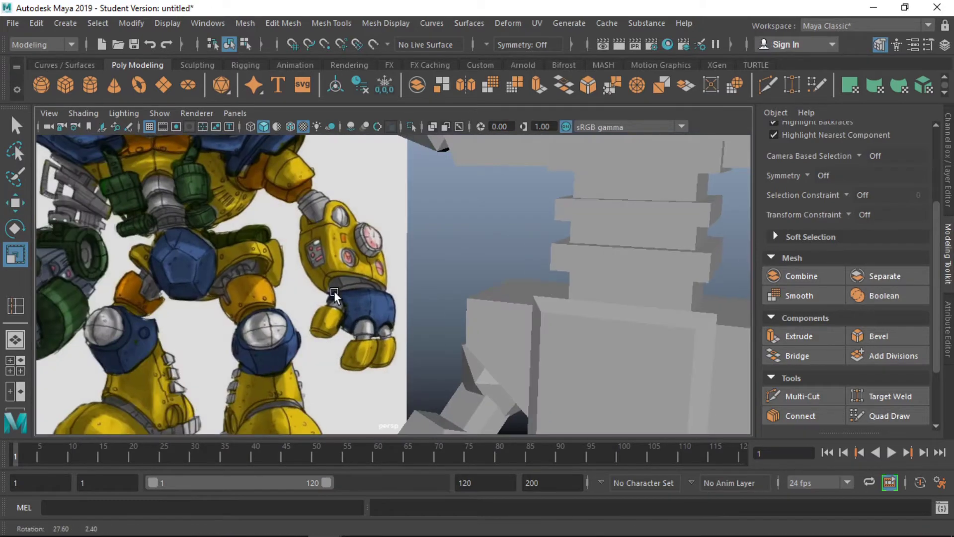
scroll(347, 258, down, 5)
mouse_move(346, 259)
alt+mouse_down()
mouse_move(415, 287)
mouse_move(230, 260)
mouse_move(426, 286)
alt+mouse_up()
click(416, 287)
key(w)
scroll(427, 286, up, 3)
scroll(426, 282, down, 3)
mouse_move(412, 242)
alt+mouse_down()
mouse_move(530, 249)
mouse_move(383, 298)
mouse_move(529, 241)
mouse_move(534, 269)
alt+mouse_up()
click(529, 241)
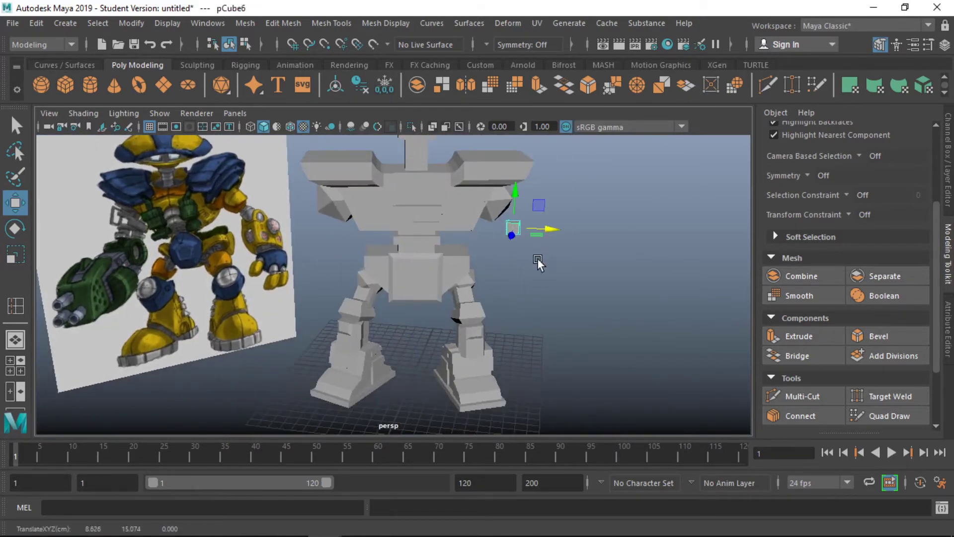
scroll(538, 258, up, 3)
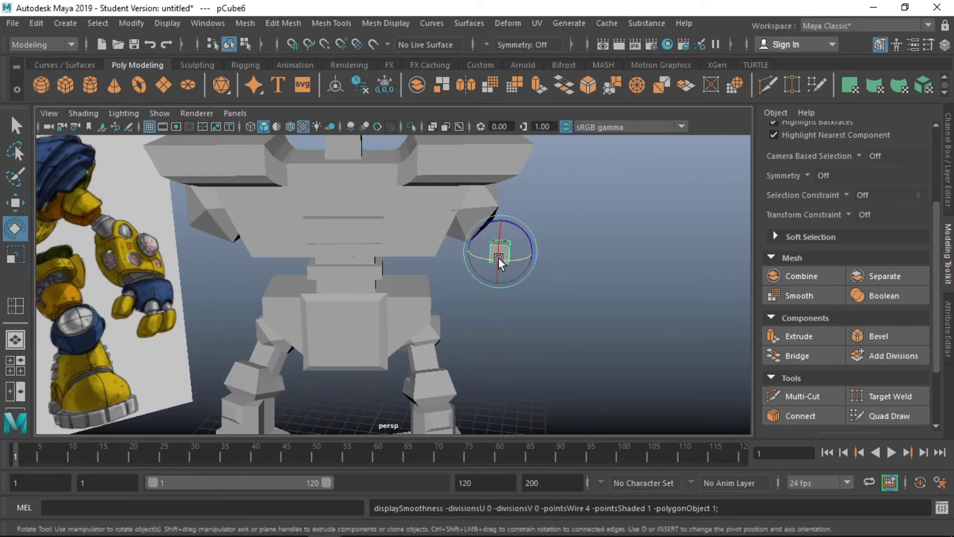
Extrude a face of the small arm cube outward to start the upper arm
alt+drag(495, 251, 512, 206)
right_drag(512, 207, 514, 228)
click(514, 229)
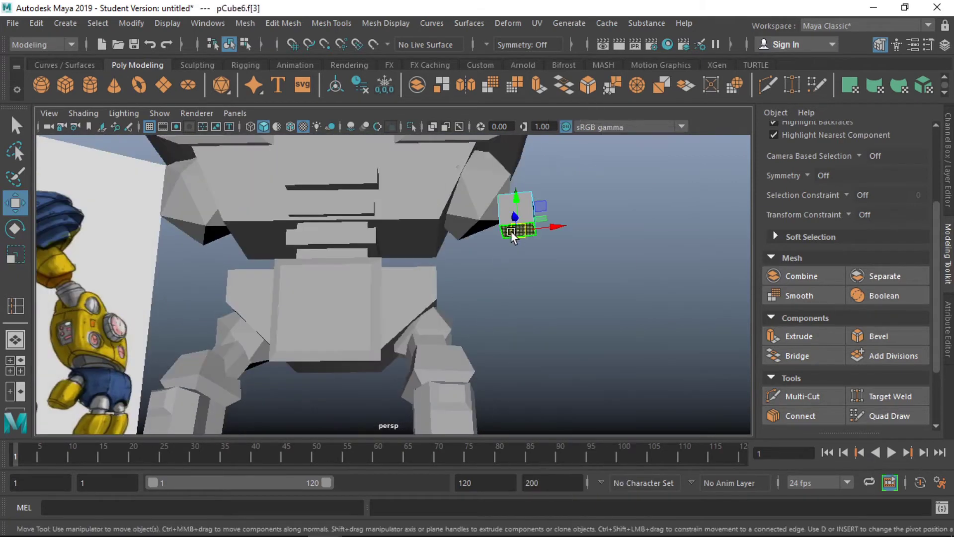
mouse_move(514, 228)
alt+mouse_down()
mouse_move(538, 226)
mouse_move(547, 260)
mouse_move(531, 197)
alt+mouse_up()
key(ctrl+e)
key(w)
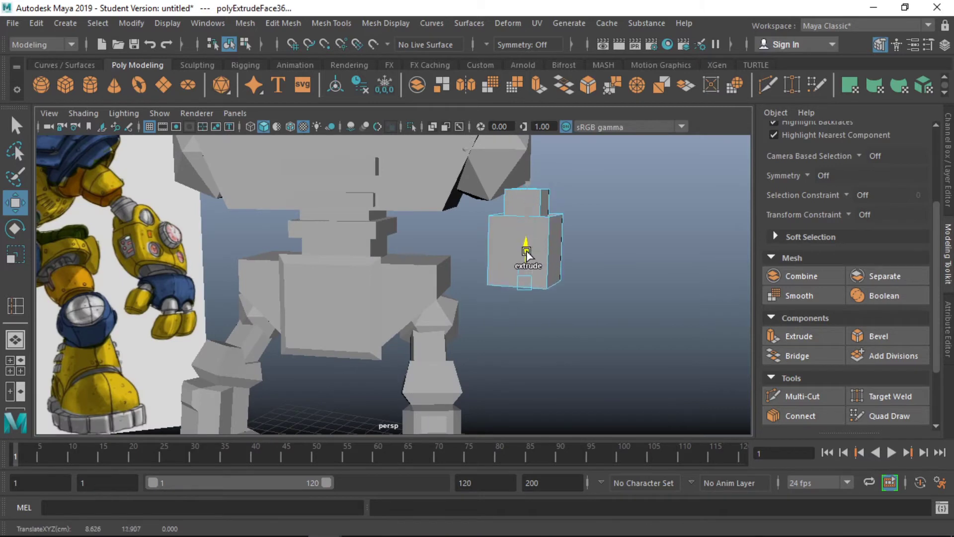
Inset the arm block's front face with two extrusions to make a recessed panel
mouse_move(525, 287)
alt+mouse_down()
mouse_move(512, 283)
mouse_move(518, 270)
mouse_move(566, 266)
mouse_move(503, 257)
mouse_move(556, 273)
mouse_move(525, 311)
alt+mouse_up()
click(518, 271)
key(r)
key(ctrl+e)
key(w)
click(520, 276)
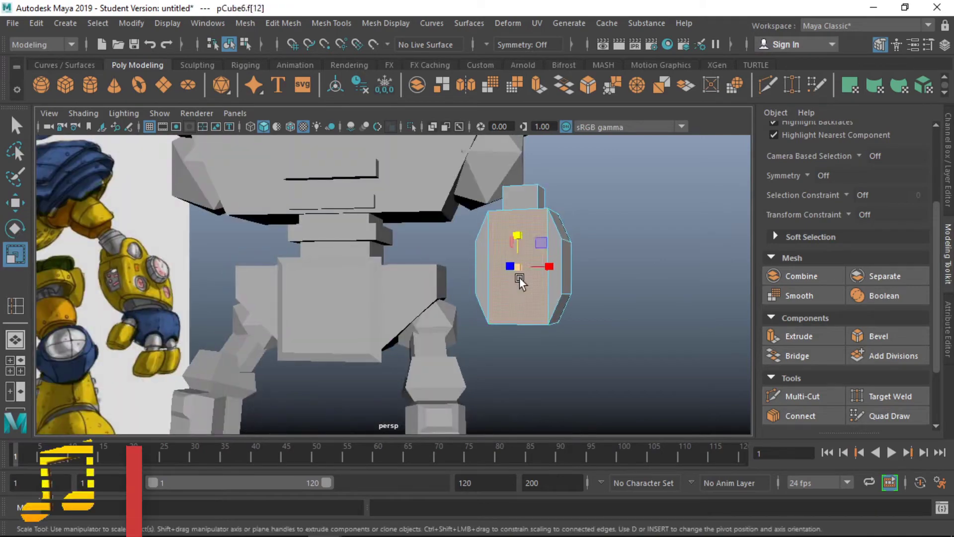
key(ctrl+e)
key(space)
key(space)
mouse_move(541, 261)
alt+mouse_down()
mouse_move(480, 313)
mouse_move(423, 302)
mouse_move(477, 279)
mouse_move(509, 308)
mouse_move(517, 260)
mouse_move(541, 266)
mouse_move(524, 256)
mouse_move(544, 323)
mouse_move(524, 255)
alt+mouse_up()
Extrude the arm block's bottom face repeatedly downward to form the lower section
click(509, 308)
key(ctrl+e)
key(ctrl+e)
key(e)
key(ctrl+e)
key(w)
click(512, 157)
key(ctrl+e)
Extrude the arm's bottom face and select both of its split halves
mouse_move(547, 192)
alt+mouse_down()
mouse_move(497, 234)
mouse_move(518, 245)
mouse_move(550, 294)
alt+mouse_up()
scroll(412, 267, up, 5)
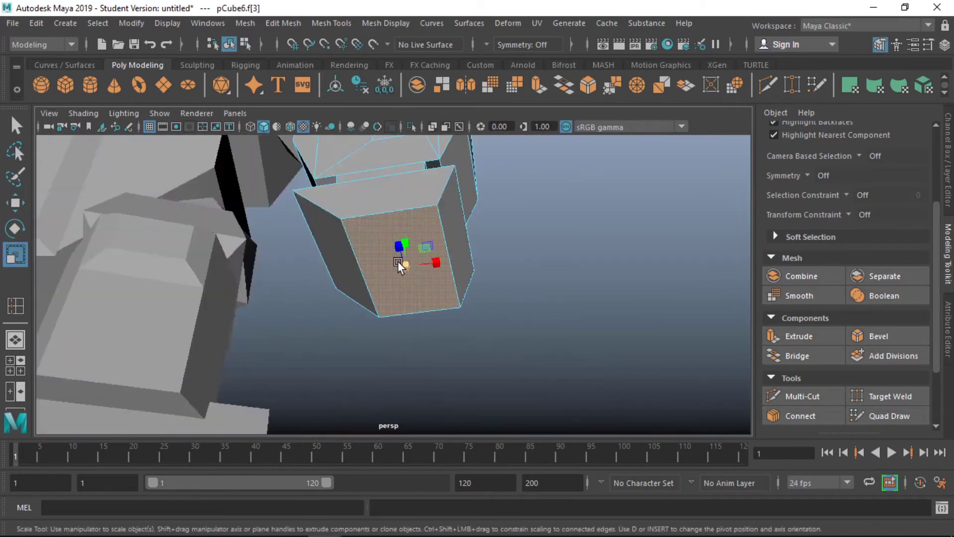
key(ctrl+e)
key(w)
click(407, 267)
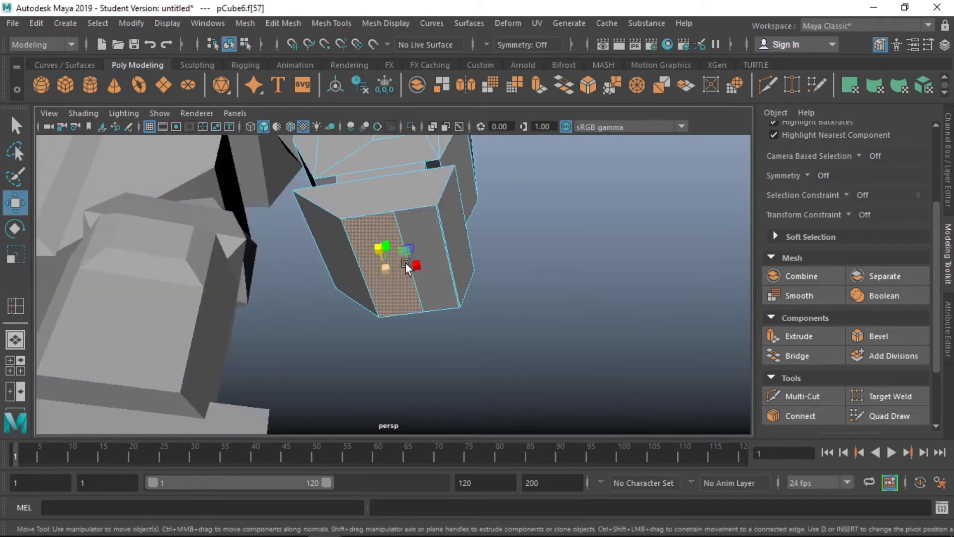
key(w)
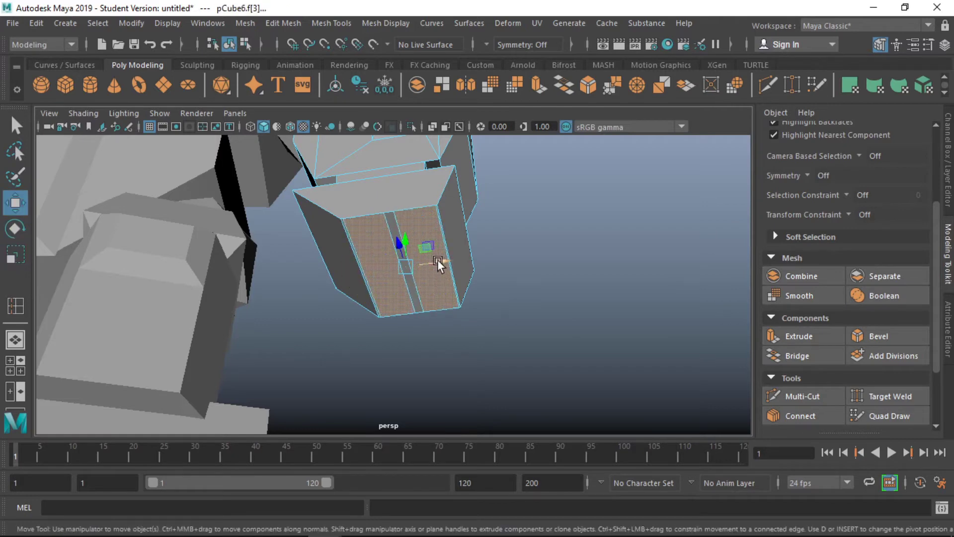
click(400, 259)
mouse_move(401, 259)
alt+mouse_down()
mouse_move(393, 272)
mouse_move(390, 234)
mouse_move(400, 238)
alt+mouse_up()
Extrude the two bottom faces into finger boxes and extend the right box further
key(ctrl+e)
key(r)
click(433, 224)
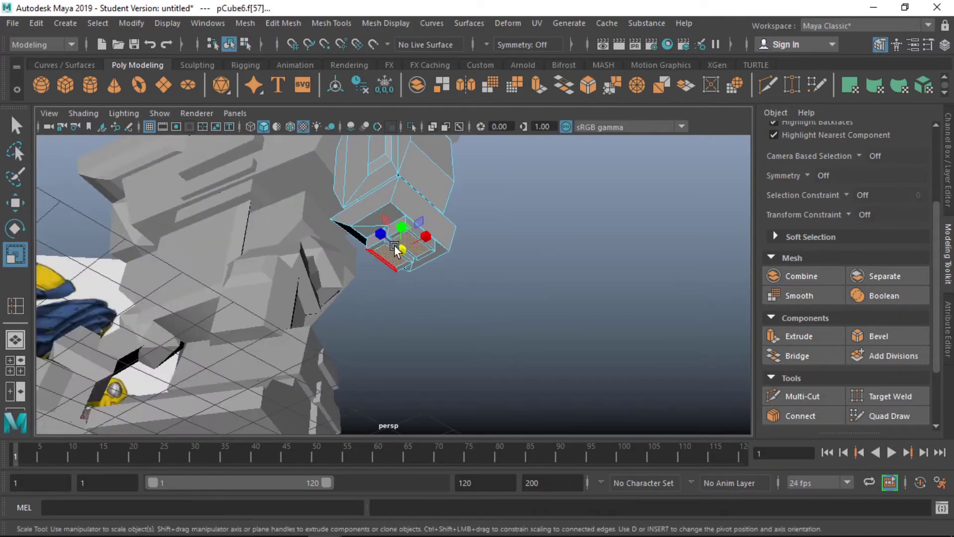
key(w)
mouse_move(399, 273)
alt+mouse_down()
mouse_move(426, 299)
mouse_move(518, 299)
mouse_move(379, 387)
mouse_move(630, 240)
mouse_move(390, 286)
mouse_move(501, 235)
mouse_move(257, 222)
mouse_move(239, 238)
mouse_move(293, 240)
mouse_move(313, 319)
mouse_move(452, 335)
alt+mouse_up()
click(373, 259)
mouse_move(372, 259)
alt+mouse_down()
mouse_move(260, 277)
mouse_move(330, 315)
mouse_move(298, 223)
mouse_move(288, 253)
alt+mouse_up()
key(r)
key(ctrl+e)
key(w)
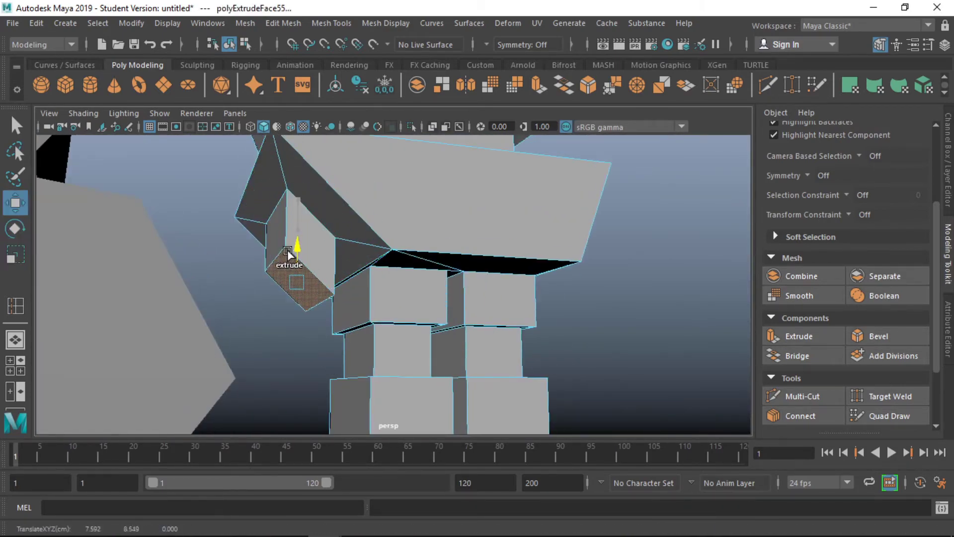
mouse_move(318, 312)
alt+mouse_down()
mouse_move(338, 320)
mouse_move(479, 155)
alt+mouse_up()
Rotate the whole arm pCube6 about 79° on Z so it sticks out sideways
right_drag(479, 156, 544, 131)
click(477, 291)
key(w)
key(e)
mouse_move(485, 248)
mouse_down()
mouse_move(472, 199)
mouse_move(404, 252)
mouse_move(432, 232)
mouse_move(578, 303)
mouse_move(476, 246)
mouse_move(393, 294)
mouse_move(598, 209)
mouse_up()
key(w)
click(476, 245)
Select pCube7 by the reference image's feet and extrude its bottom face downward
alt+right_drag(598, 210, 631, 293)
right_drag(629, 154, 668, 144)
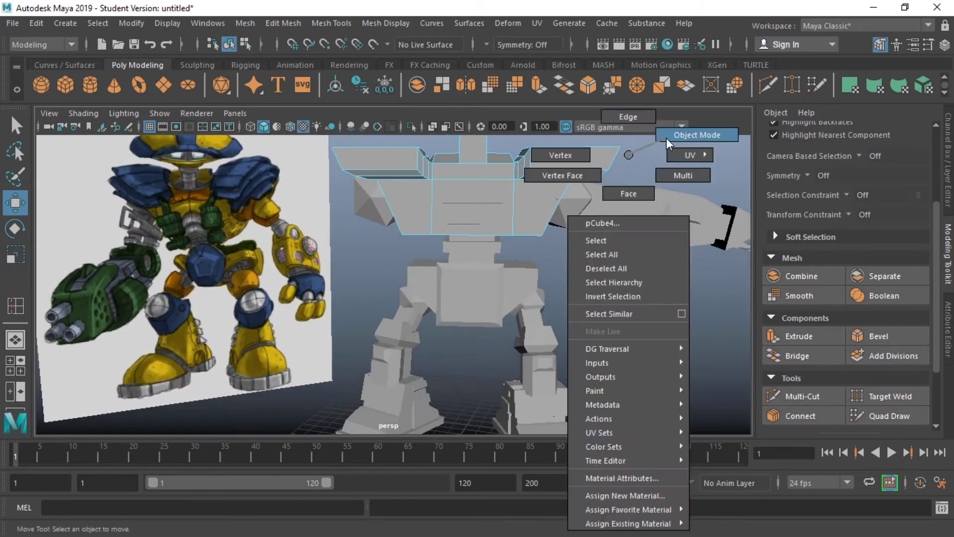
scroll(588, 309, down, 5)
alt+drag(589, 309, 511, 309)
scroll(511, 308, up, 5)
scroll(286, 249, up, 5)
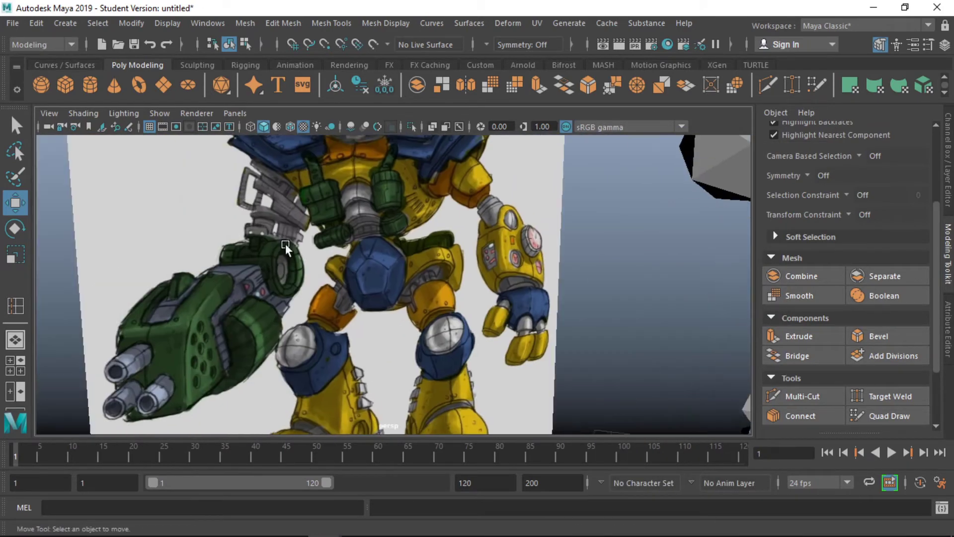
scroll(286, 249, down, 5)
scroll(373, 378, up, 3)
click(372, 378)
mouse_move(372, 377)
alt+mouse_down()
mouse_move(372, 330)
mouse_move(316, 355)
mouse_move(437, 333)
mouse_move(383, 298)
mouse_move(361, 307)
mouse_move(398, 298)
mouse_move(348, 278)
mouse_move(377, 239)
mouse_move(379, 256)
mouse_move(380, 231)
mouse_move(363, 234)
mouse_move(361, 246)
alt+mouse_up()
scroll(316, 356, down, 5)
scroll(348, 348, up, 5)
scroll(450, 341, up, 2)
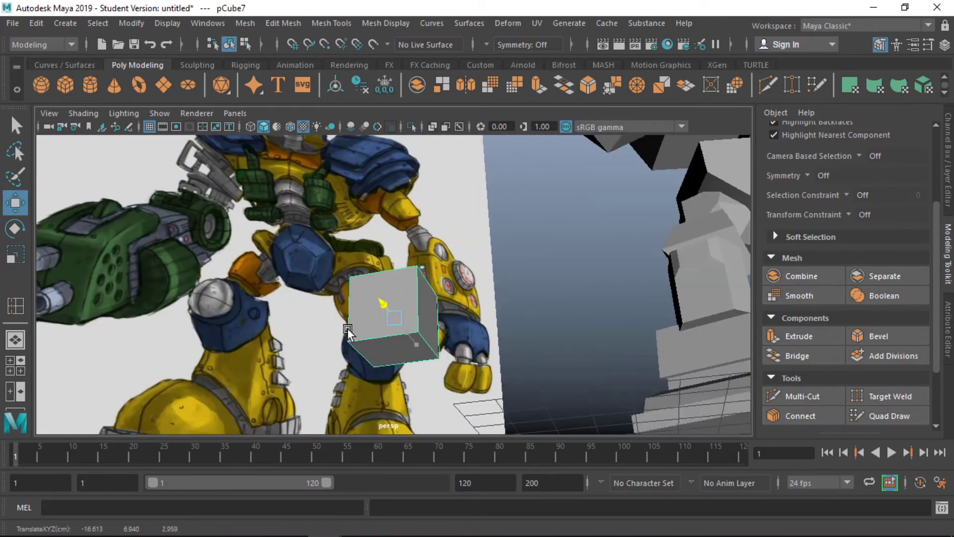
click(338, 289)
key(ctrl+e)
Extrude further faces of pCube7 into stacked blocks, moving and scaling the new faces
scroll(361, 307, down, 3)
click(379, 248)
key(e)
key(ctrl+e)
key(w)
scroll(379, 256, up, 3)
key(ctrl+e)
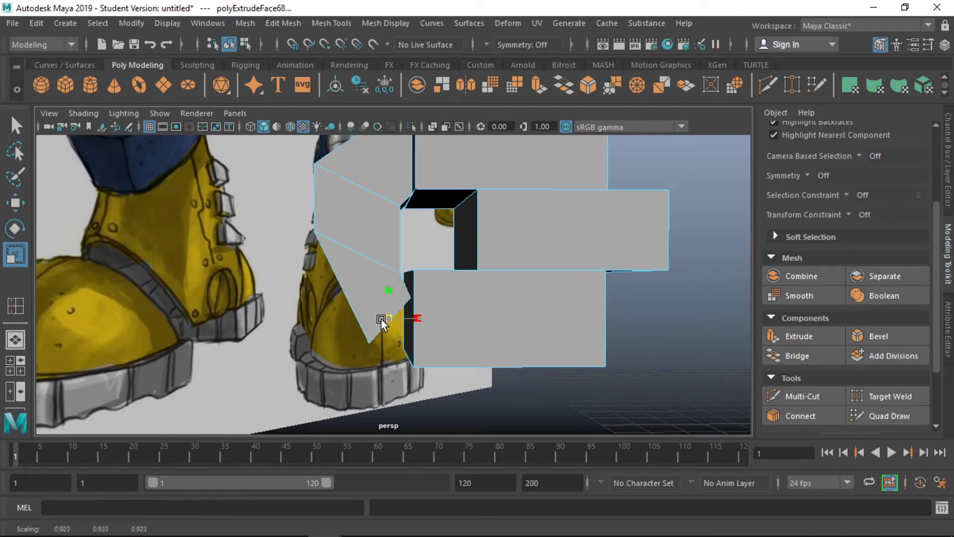
mouse_move(419, 325)
alt+mouse_down()
mouse_move(631, 328)
mouse_move(510, 344)
mouse_move(476, 288)
alt+mouse_up()
click(476, 288)
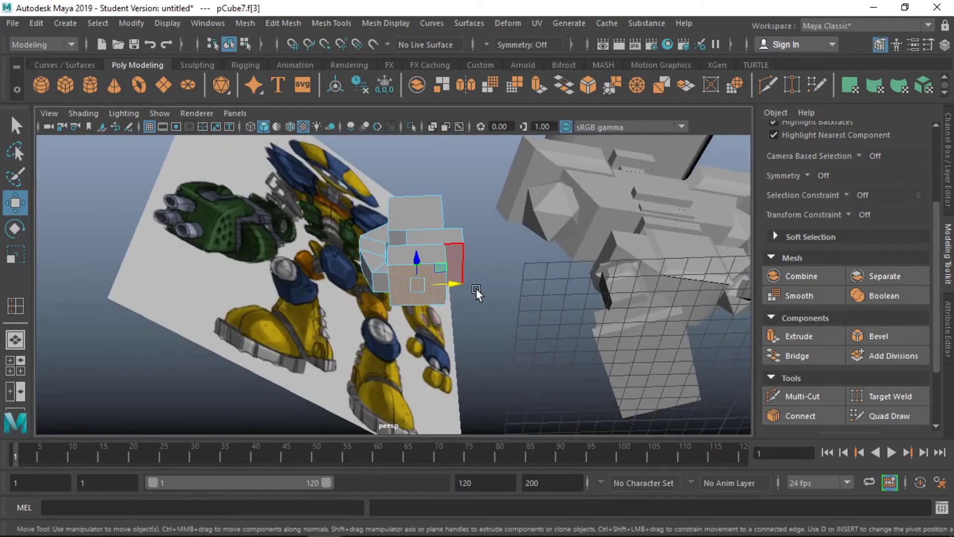
scroll(465, 292, up, 3)
key(r)
key(ctrl+e)
scroll(447, 284, down, 5)
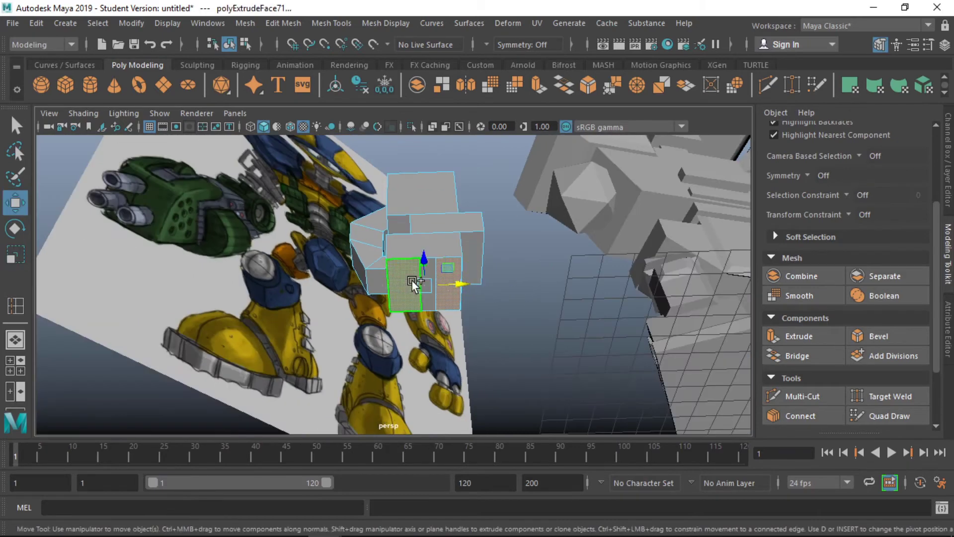
Extrude another face and scale it to form the next block in the column
mouse_move(411, 280)
alt+mouse_down()
mouse_move(388, 282)
mouse_move(555, 184)
alt+mouse_up()
key(w)
alt+drag(554, 280, 499, 305)
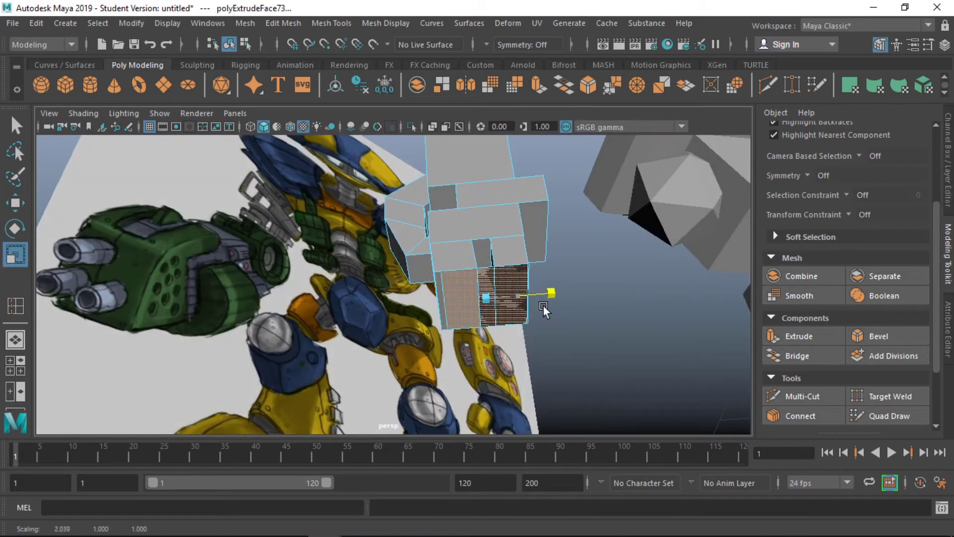
key(ctrl+e)
mouse_move(520, 293)
alt+mouse_down()
mouse_move(454, 230)
mouse_move(487, 237)
mouse_move(452, 318)
mouse_move(386, 318)
mouse_move(362, 274)
mouse_move(402, 347)
mouse_move(403, 321)
mouse_move(411, 363)
mouse_move(430, 265)
mouse_move(451, 396)
mouse_move(517, 300)
mouse_move(471, 264)
alt+mouse_up()
click(402, 322)
key(r)
Insert an edge loop across the tall block and extrude its lower front face
shift+right_drag(471, 264, 491, 276)
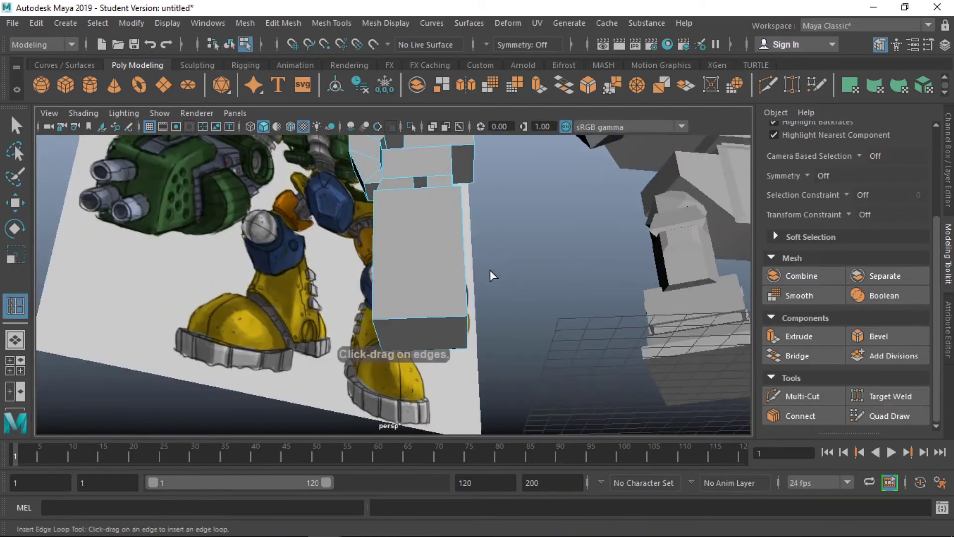
click(389, 288)
mouse_move(389, 288)
alt+mouse_down()
mouse_move(428, 291)
mouse_move(440, 315)
mouse_move(303, 290)
alt+mouse_up()
key(F11)
click(373, 266)
mouse_move(373, 267)
alt+mouse_down()
mouse_move(458, 313)
mouse_move(341, 323)
mouse_move(393, 293)
mouse_move(348, 279)
mouse_move(378, 298)
alt+mouse_up()
key(ctrl+e)
Create a polygon cylinder and scale it up beside the stacked blocks
click(90, 85)
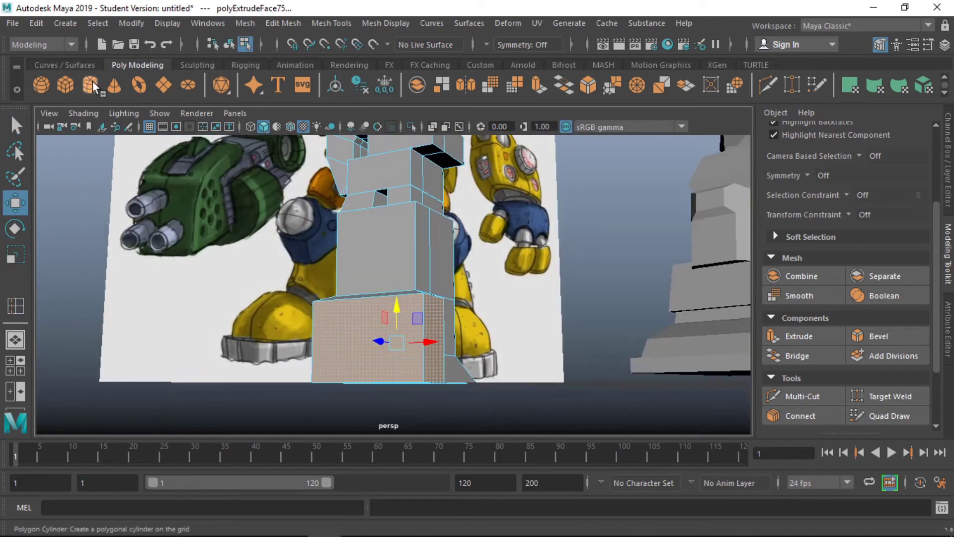
drag(686, 348, 709, 386)
alt+drag(487, 351, 529, 282)
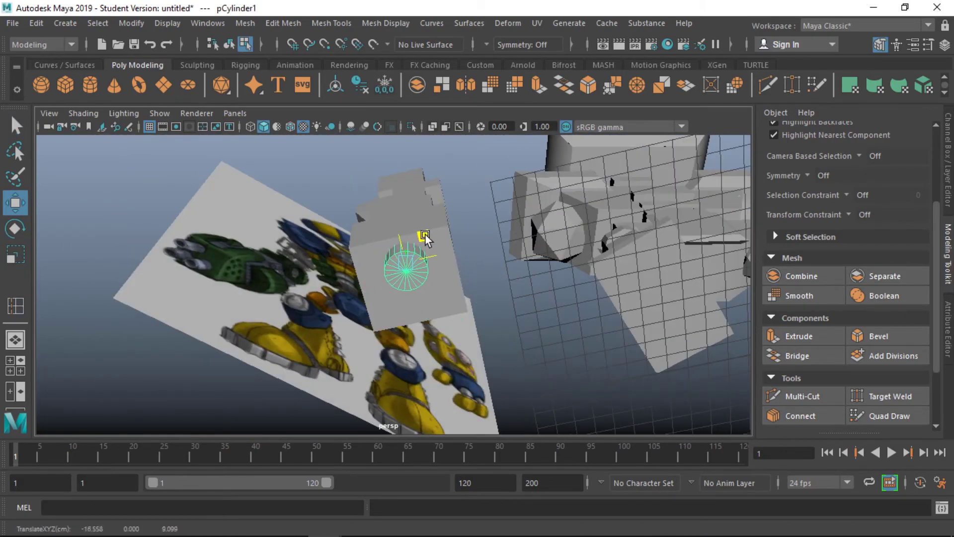
alt+drag(426, 236, 451, 255)
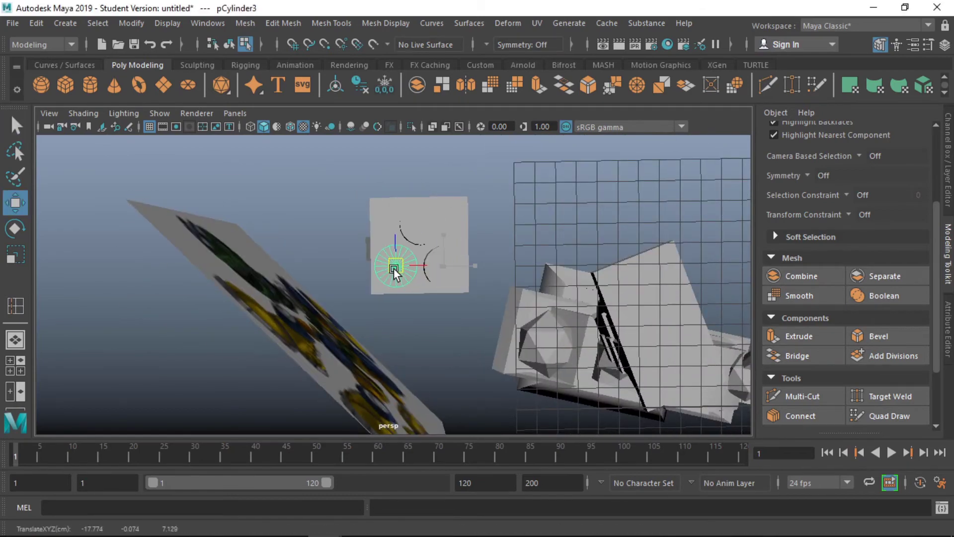
mouse_move(393, 272)
alt+mouse_down()
mouse_move(601, 267)
mouse_move(405, 273)
alt+mouse_up()
key(r)
right_drag(500, 159, 501, 160)
mouse_move(500, 160)
alt+mouse_down()
mouse_move(479, 234)
mouse_move(418, 298)
alt+mouse_up()
key(w)
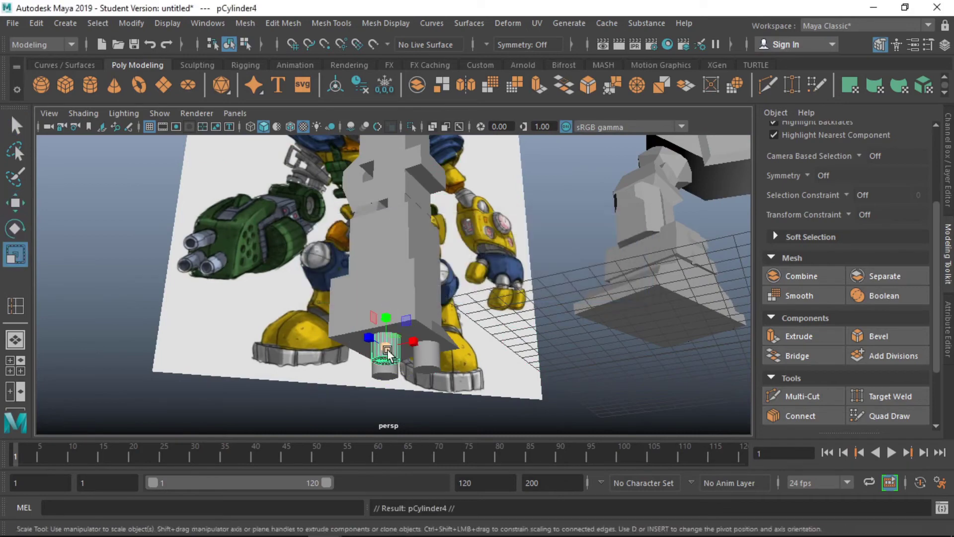
Rotate the cylinder 75° onto its side and duplicate it for another barrel
key(e)
drag(388, 351, 499, 334)
mouse_move(385, 340)
alt+mouse_down()
mouse_move(368, 318)
mouse_move(445, 339)
alt+mouse_up()
key(ctrl+d)
mouse_move(395, 288)
alt+mouse_down()
mouse_move(419, 315)
mouse_move(377, 290)
mouse_move(462, 315)
mouse_move(437, 298)
alt+mouse_up()
key(w)
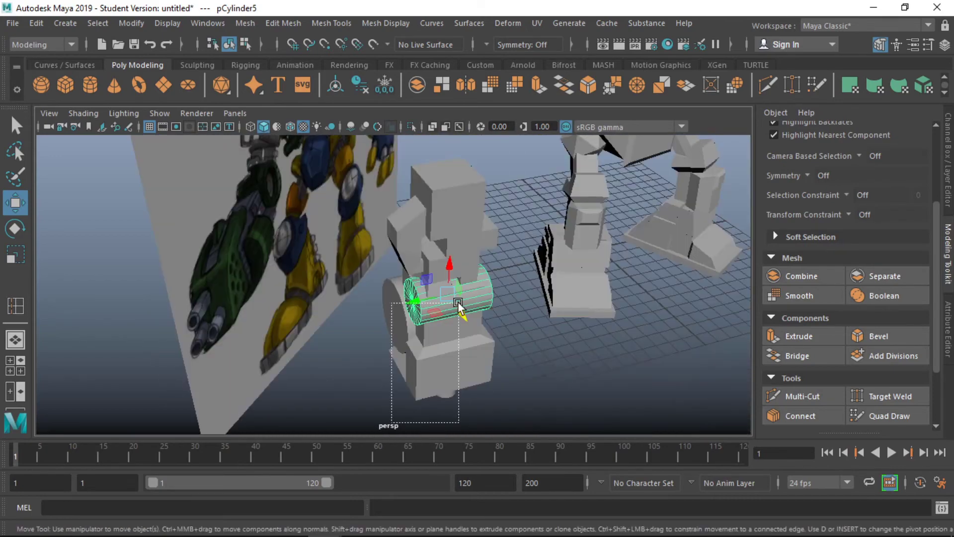
scroll(438, 299, down, 3)
Combine the gun-arm pieces into one mesh and orient it toward the shoulder
click(245, 23)
click(273, 70)
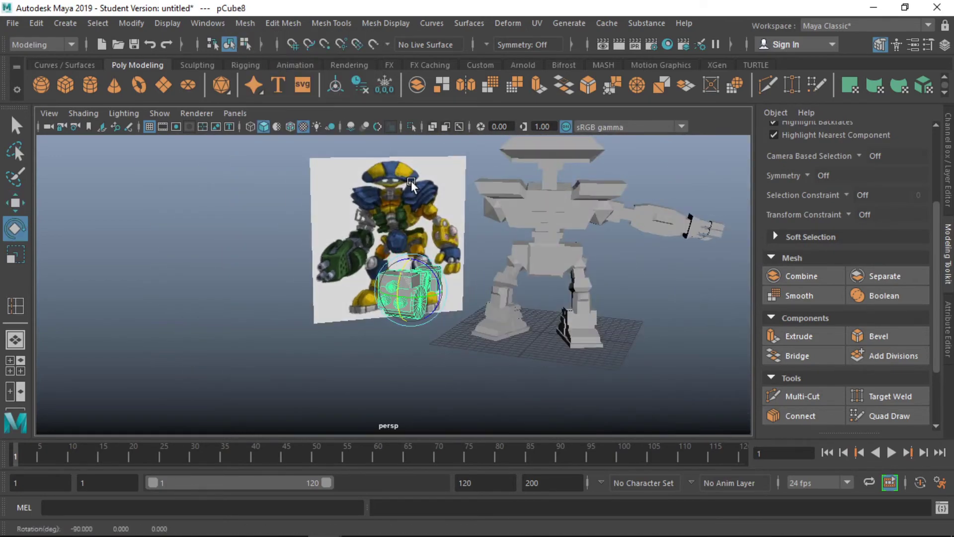
key(w)
alt+drag(410, 181, 471, 244)
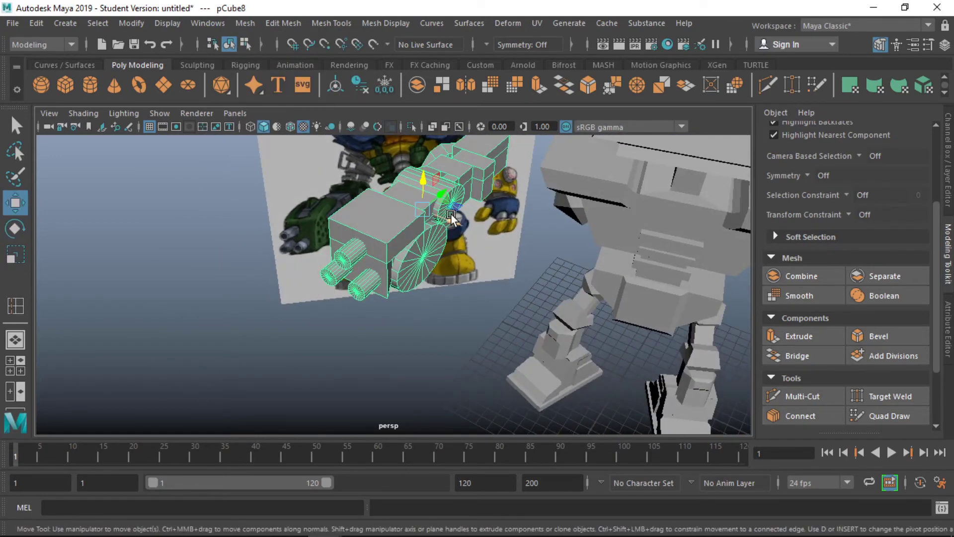
mouse_move(439, 199)
alt+mouse_down()
mouse_move(477, 234)
mouse_move(414, 243)
mouse_move(421, 290)
mouse_move(450, 231)
mouse_move(390, 287)
mouse_move(420, 219)
mouse_move(281, 209)
mouse_move(584, 323)
mouse_move(570, 309)
alt+mouse_up()
key(ctrl+z)
key(ctrl+z)
key(e)
key(w)
Select the gun arm's parts at the shoulder and scale a face to fit
click(281, 210)
click(583, 324)
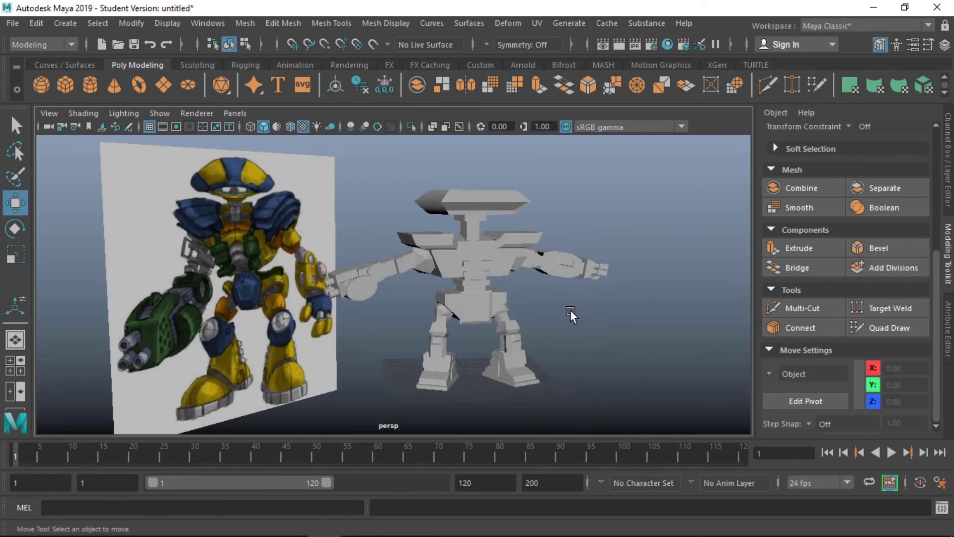
scroll(571, 310, up, 5)
click(356, 301)
key(r)
alt+drag(357, 301, 397, 320)
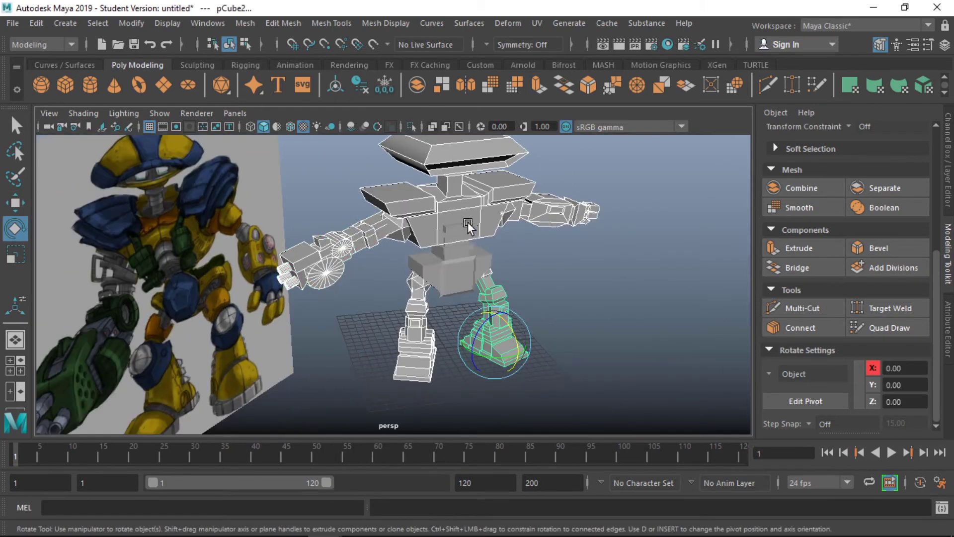
Merge the robot parts into pCube9 and shift it right along X
click(245, 24)
click(565, 293)
alt+drag(564, 293, 570, 312)
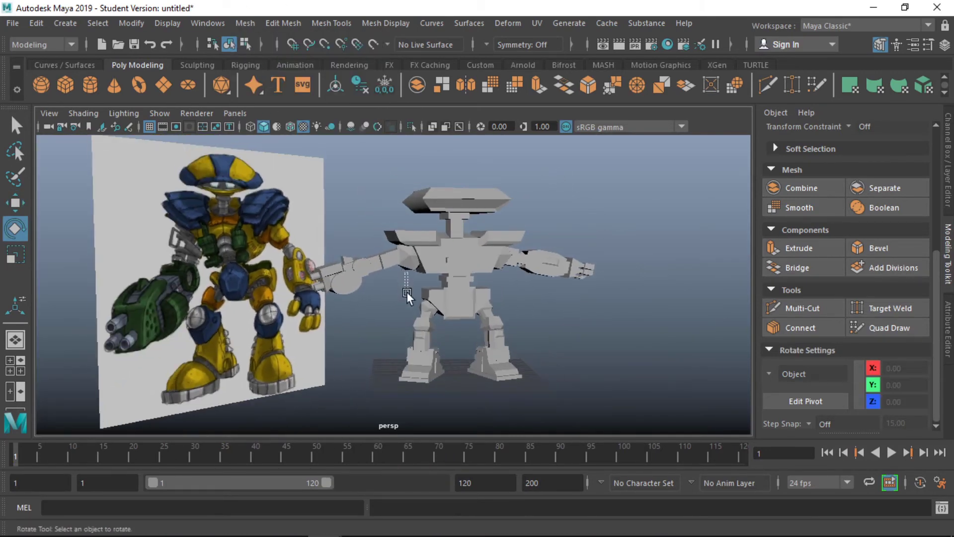
click(460, 287)
drag(474, 284, 500, 283)
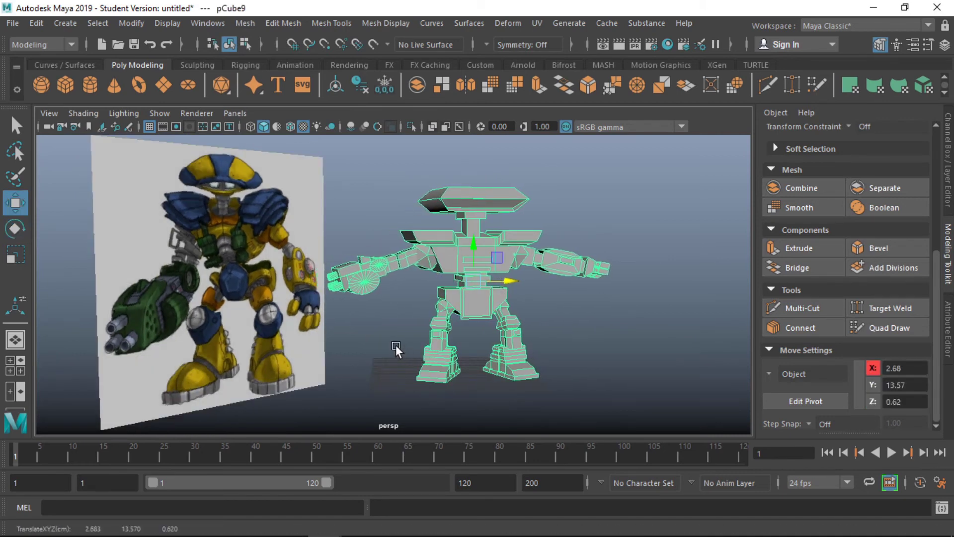
mouse_move(396, 345)
alt+mouse_down()
mouse_move(392, 323)
mouse_move(389, 339)
alt+mouse_up()
click(388, 327)
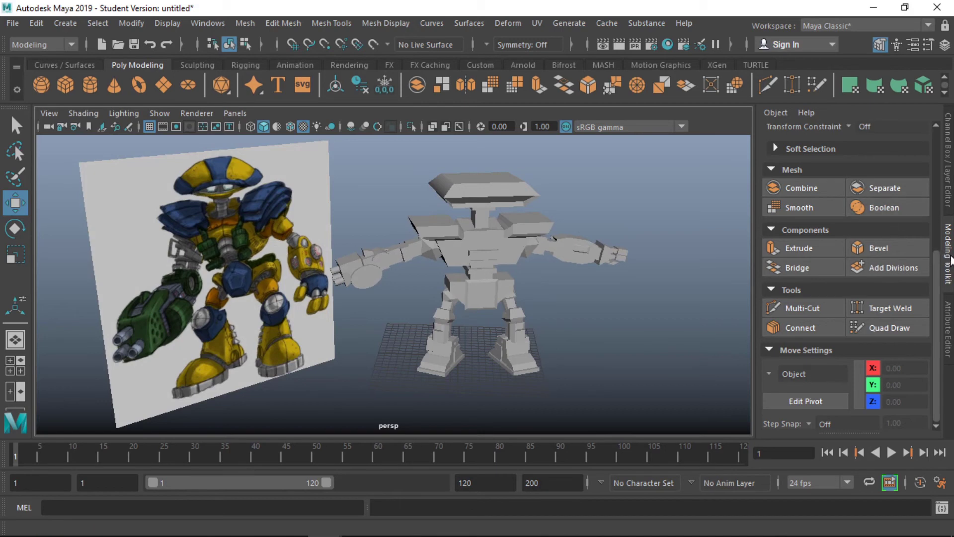
Close the Modeling Toolkit panel and dolly the camera to frame the robot and reference
click(949, 256)
mouse_move(752, 279)
alt+right_down()
mouse_move(781, 279)
mouse_move(774, 303)
alt+right_up()
alt+drag(774, 304, 780, 293)
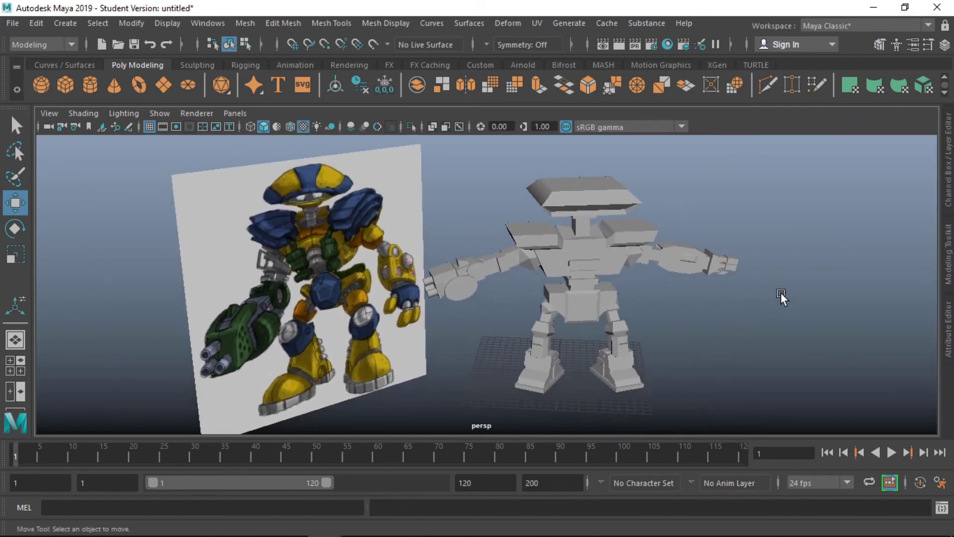